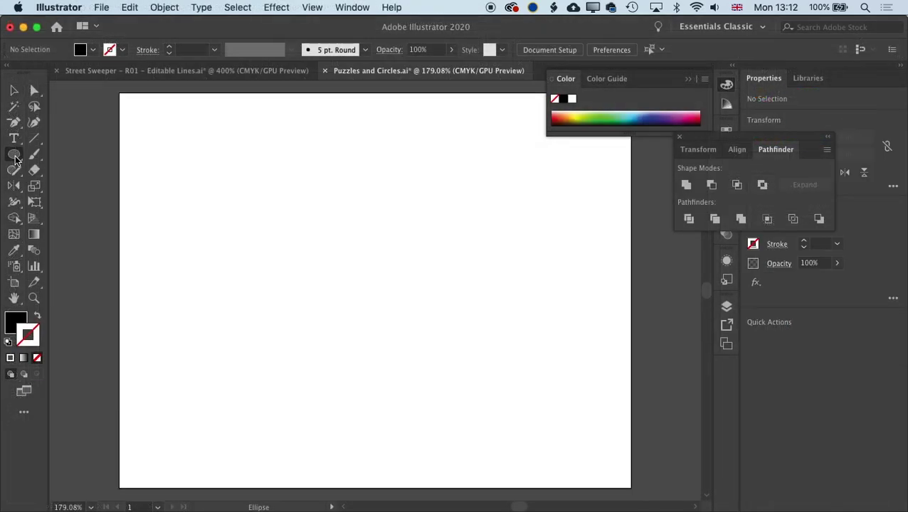
- Draw a black rectangle at the upper left and copy it into a 2×2 grid of touching rectangles
left_click_drag(16, 160, 79, 154)
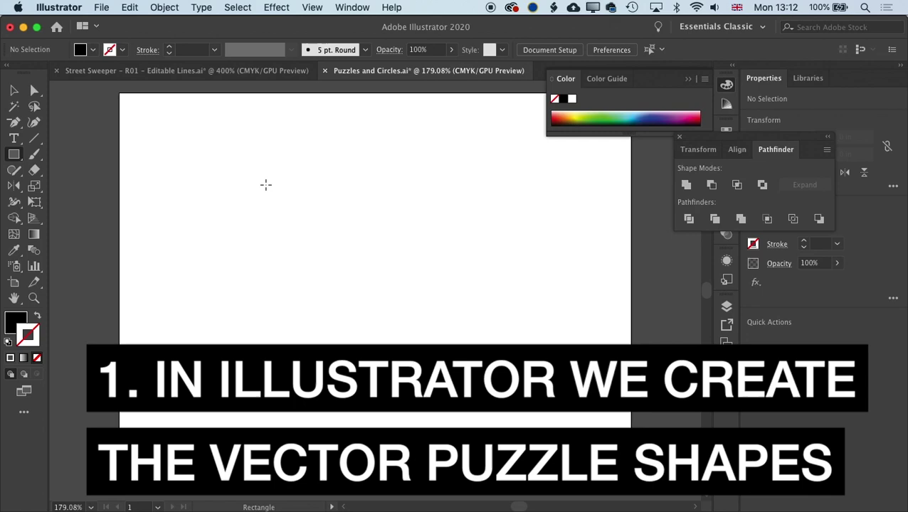
left_click_drag(195, 150, 384, 297)
key("v")
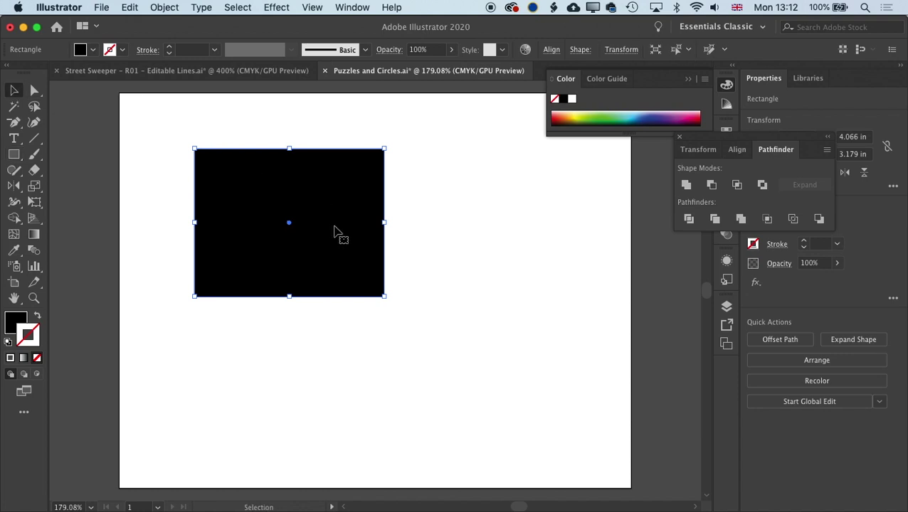
left_click_drag(299, 206, 451, 352)
left_click_drag(336, 238, 333, 385)
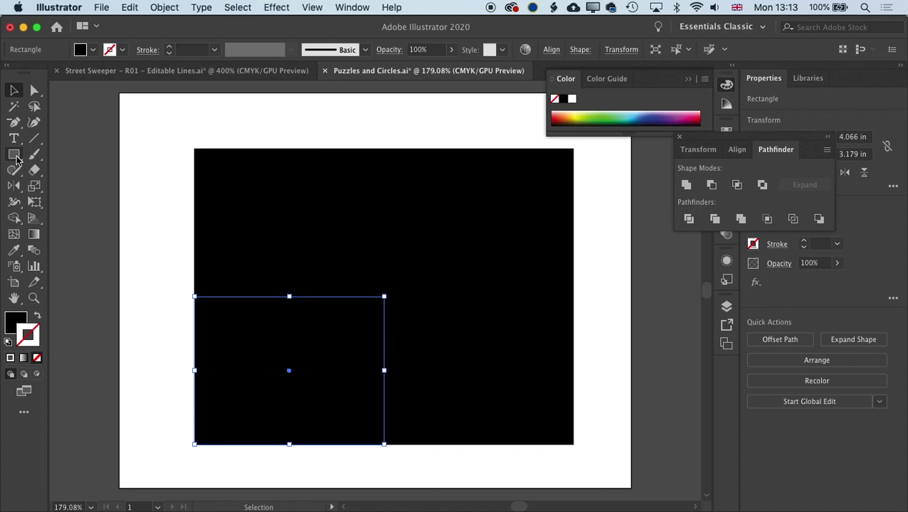
- Draw a 1.532 in circle on the rectangles and select all rectangles and circles together
left_click_drag(16, 157, 60, 192)
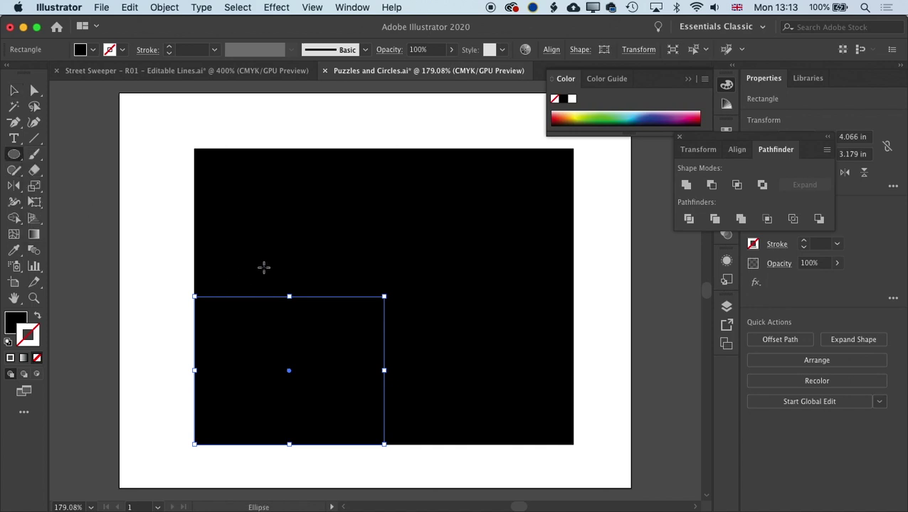
left_click_drag(262, 266, 385, 390)
key("v")
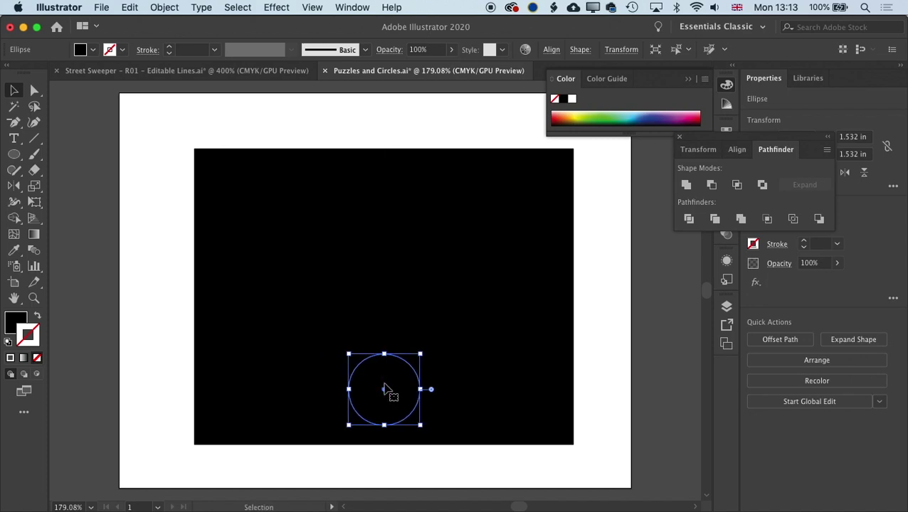
left_click_drag(384, 297, 590, 454)
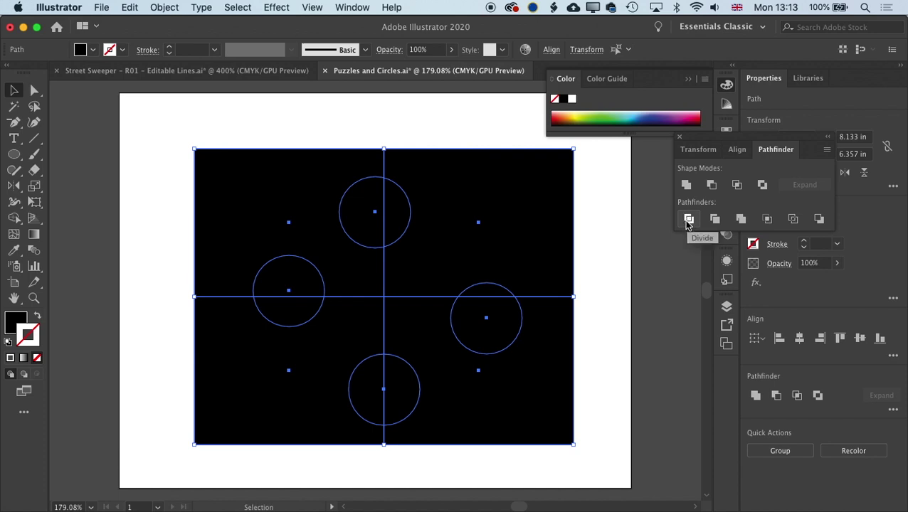
- Apply Pathfinder Divide to split the rectangles and circles at every overlap
left_click(352, 7)
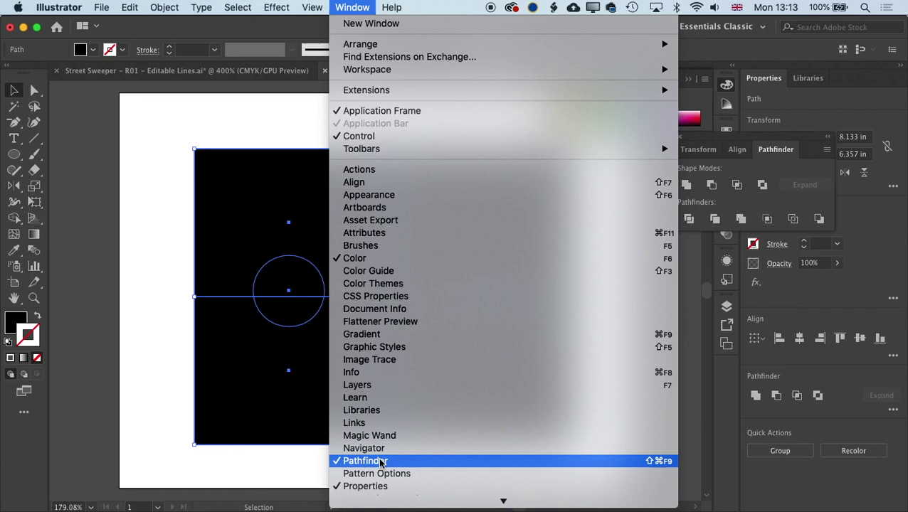
left_click(772, 147)
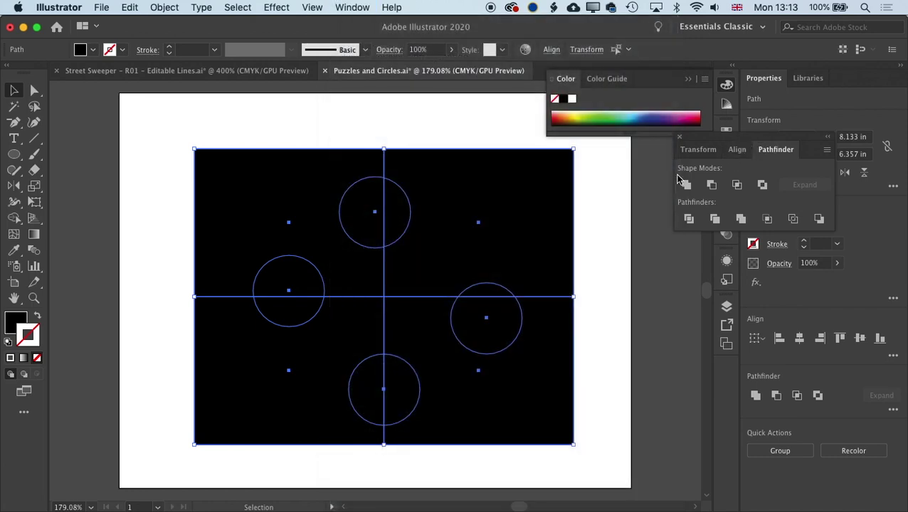
left_click(688, 219)
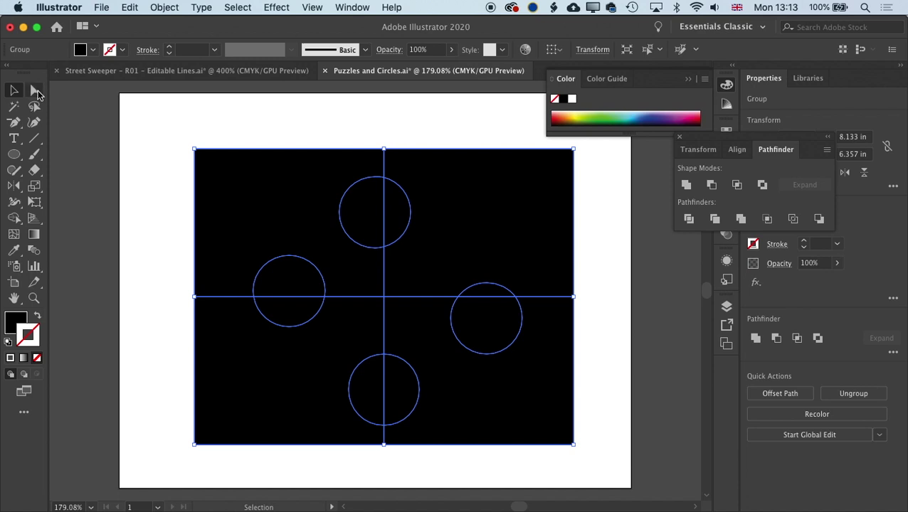
- Unite the circle above the bottom-left piece into it, checking the resulting shape
left_click(36, 93)
left_click(140, 154)
left_click(239, 208)
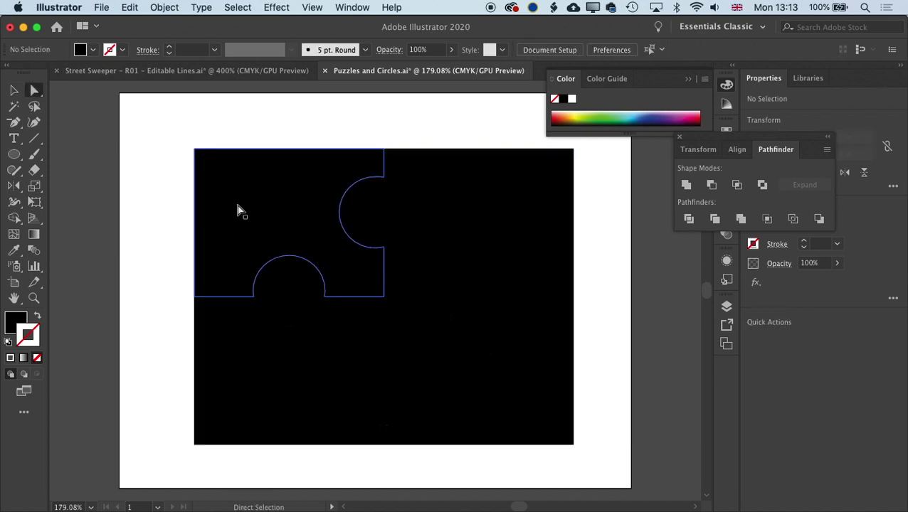
left_click(289, 286)
left_click(284, 318)
left_click(269, 361)
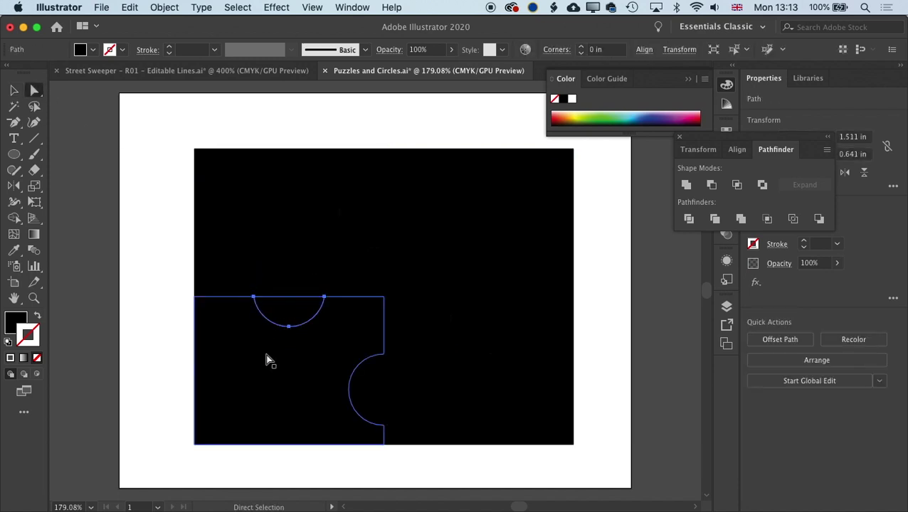
left_click(183, 296)
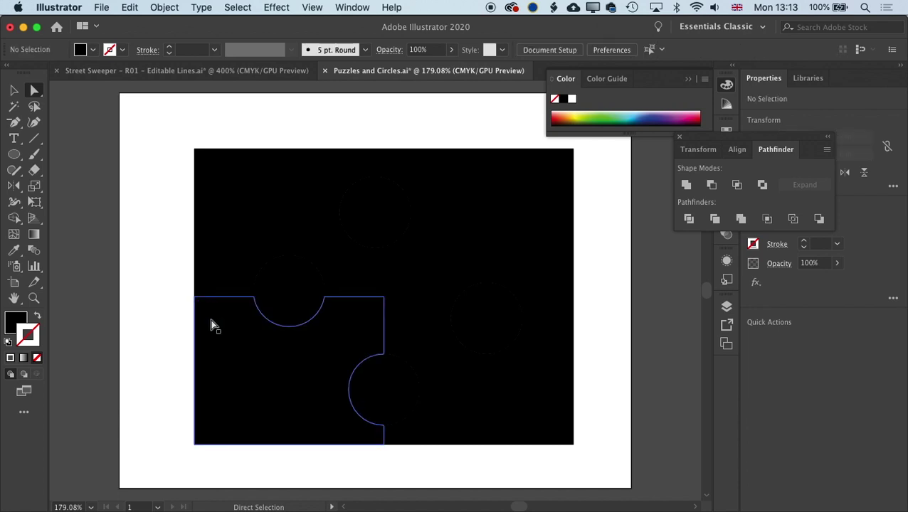
left_click(238, 361)
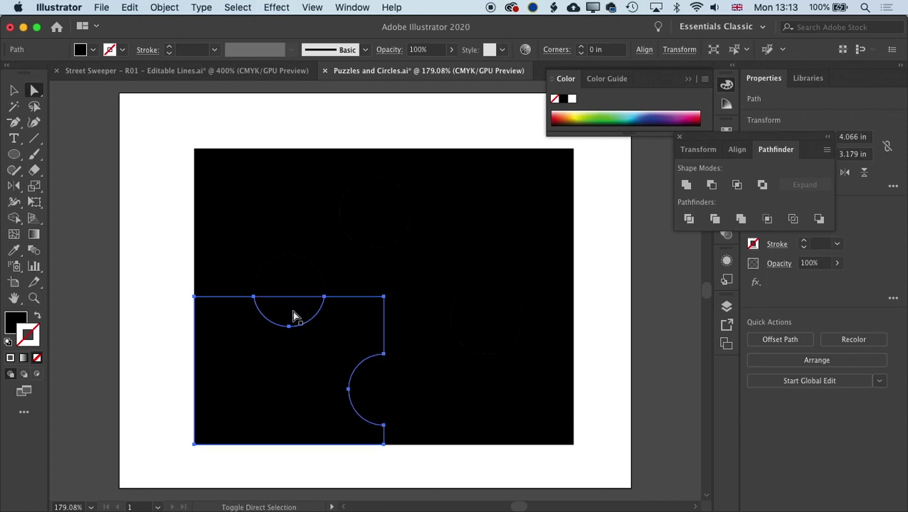
left_click(294, 314, "shift")
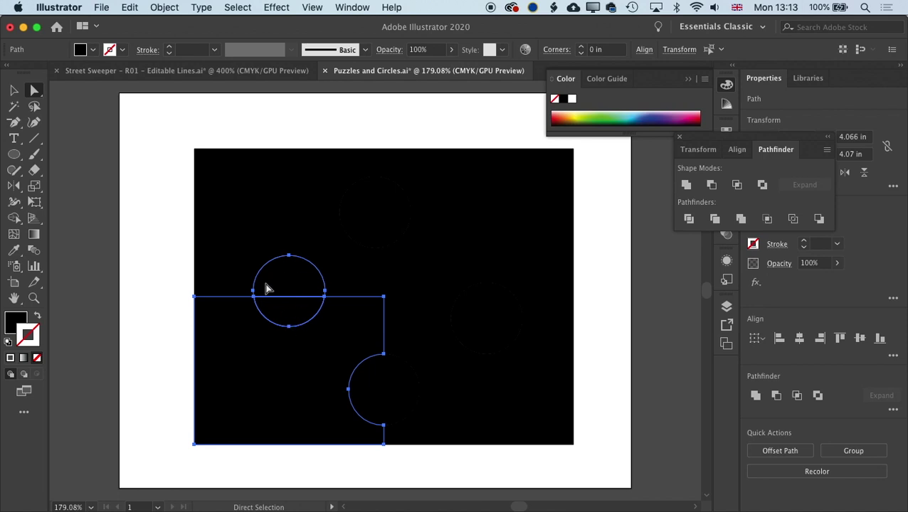
left_click(686, 187)
left_click_drag(298, 337, 260, 389)
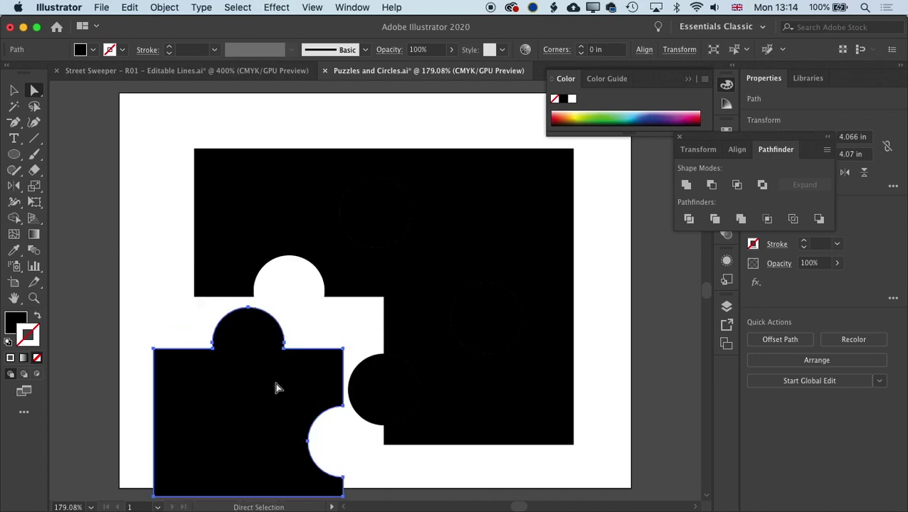
key("super+z")
- Unite the adjacent circles into the top-left and top-right pieces
left_click(251, 245, "shift")
left_click(248, 239)
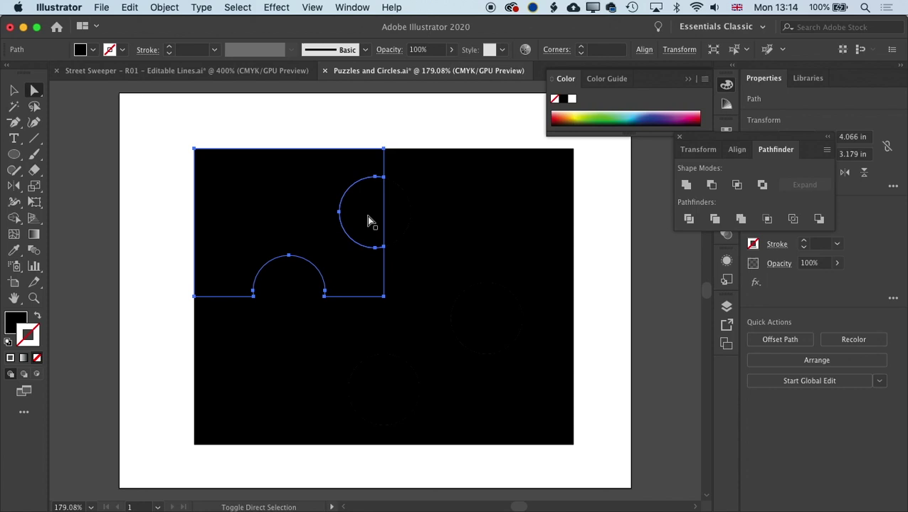
left_click(397, 221, "shift")
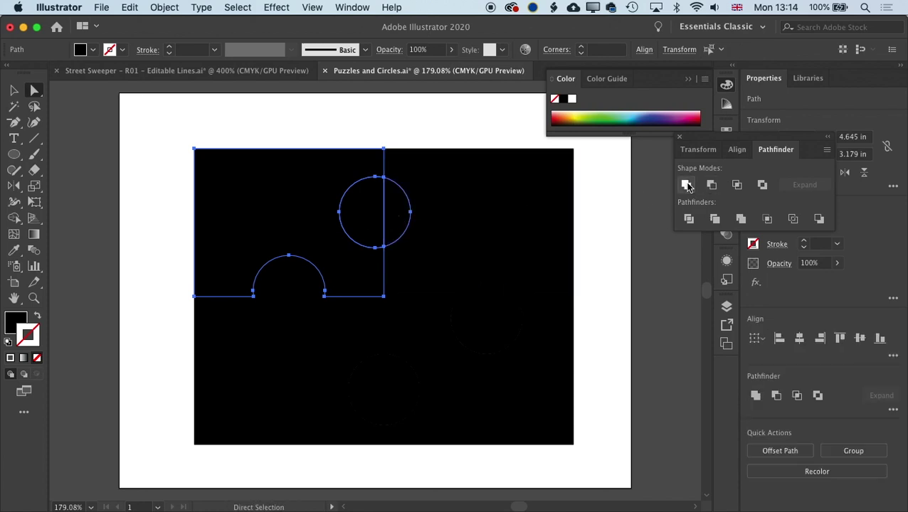
left_click(686, 184)
left_click(488, 233)
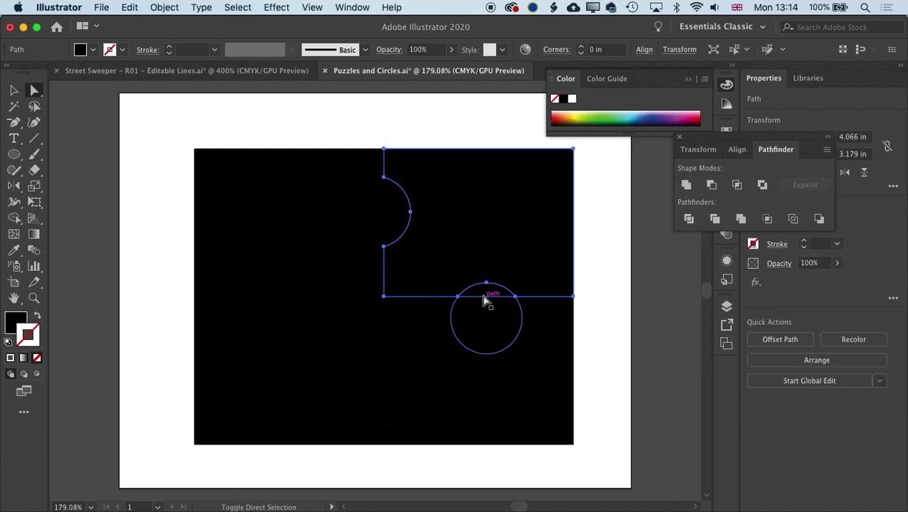
left_click(485, 302, "shift")
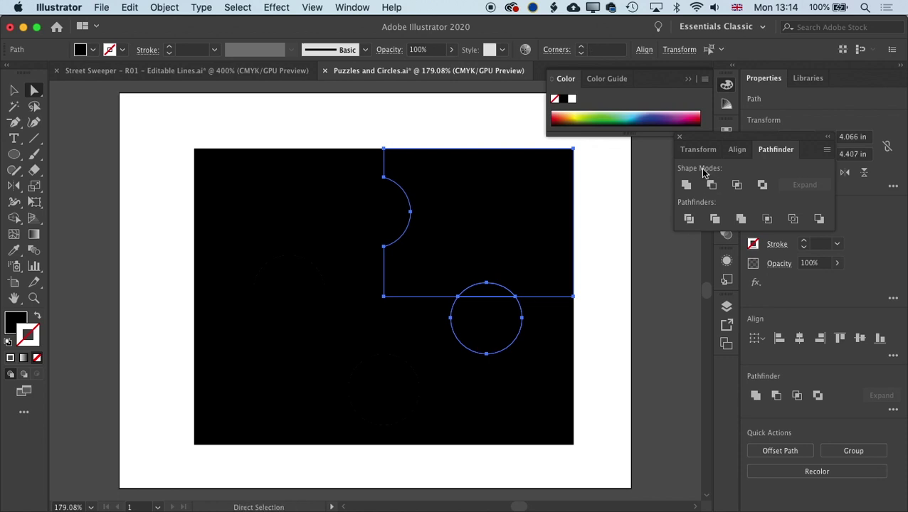
left_click(686, 184)
- Unite the circle on its left edge into the bottom-right piece
left_click(488, 405)
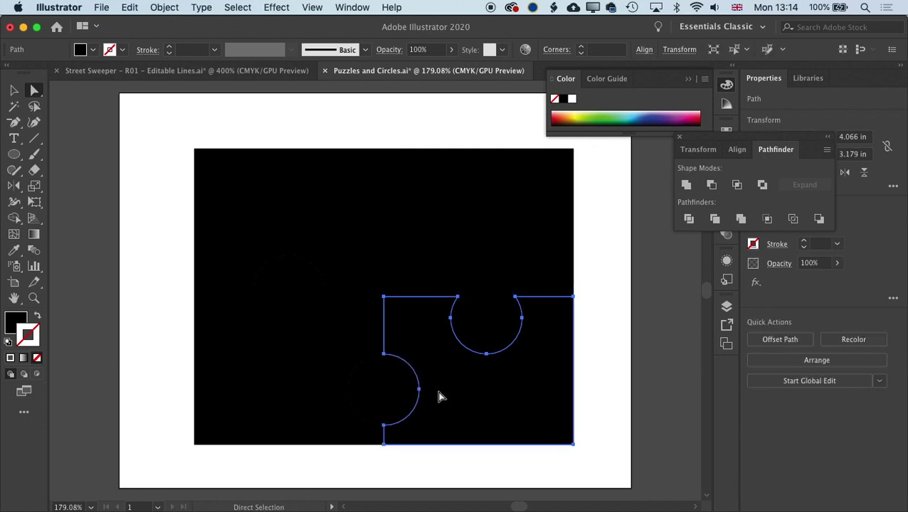
left_click(372, 395, "shift")
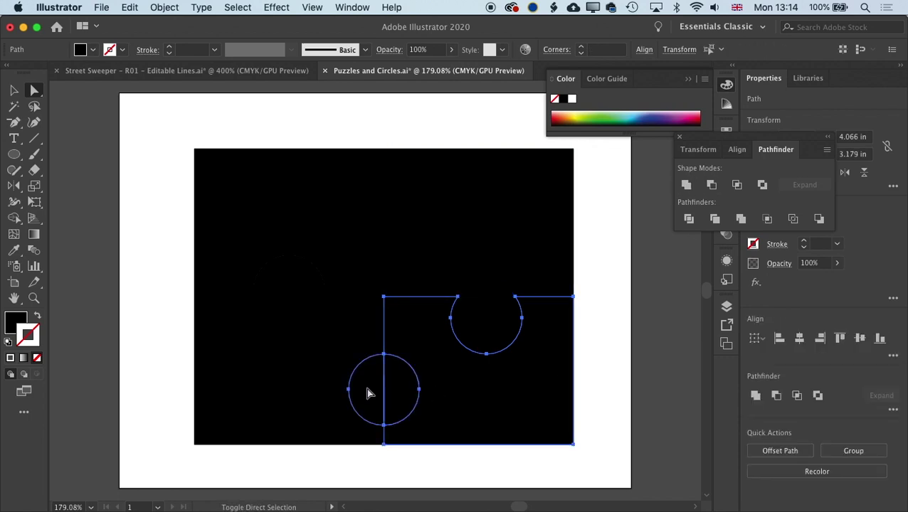
left_click(712, 185)
left_click(263, 347)
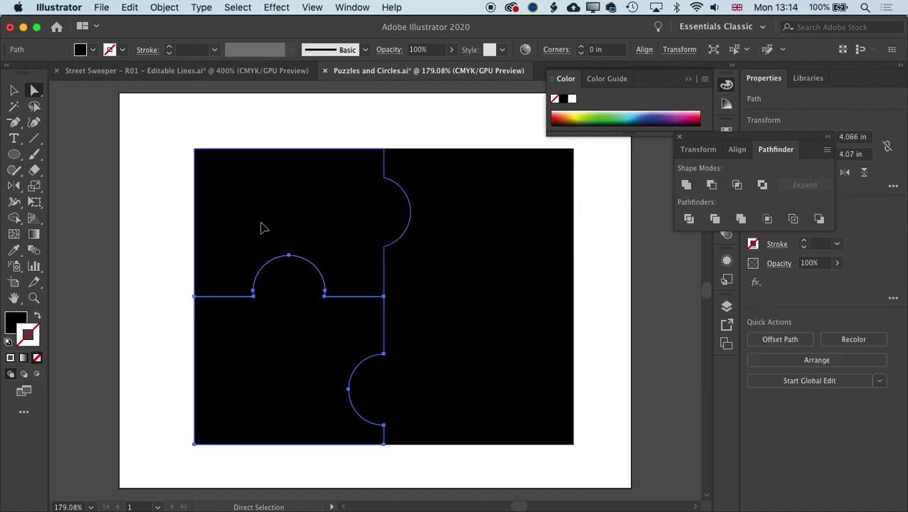
- Pull two pieces apart to check them, then undo so the puzzle is reassembled
left_click_drag(507, 192, 480, 436)
left_click_drag(258, 370, 211, 385)
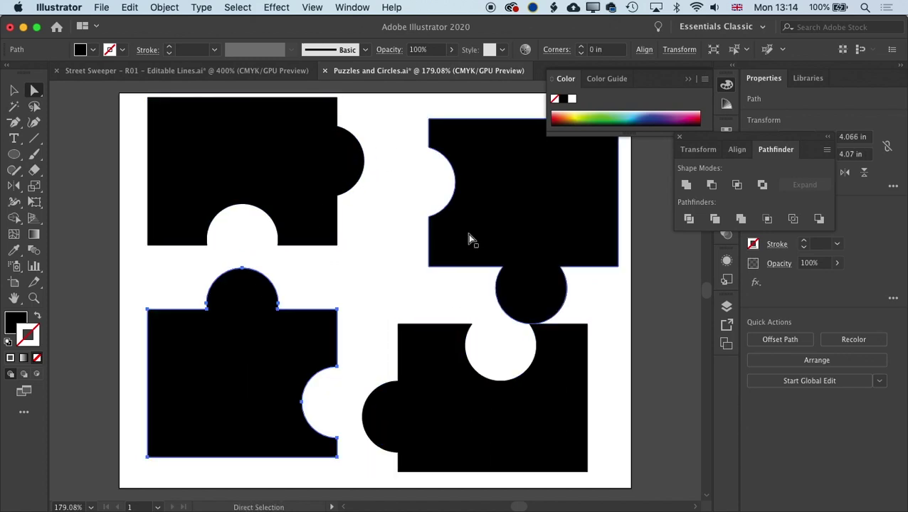
key("super+z")
key("super+z")
key("super+z")
key("super+z")
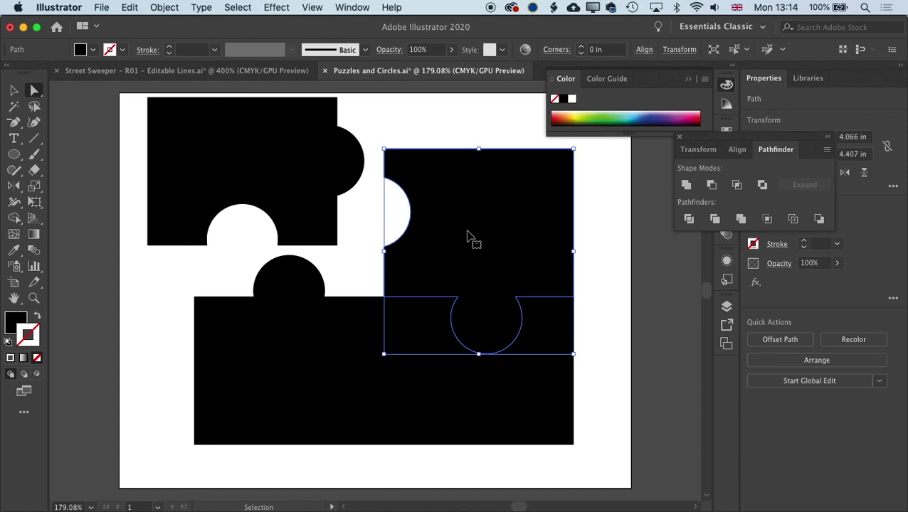
key("super+z")
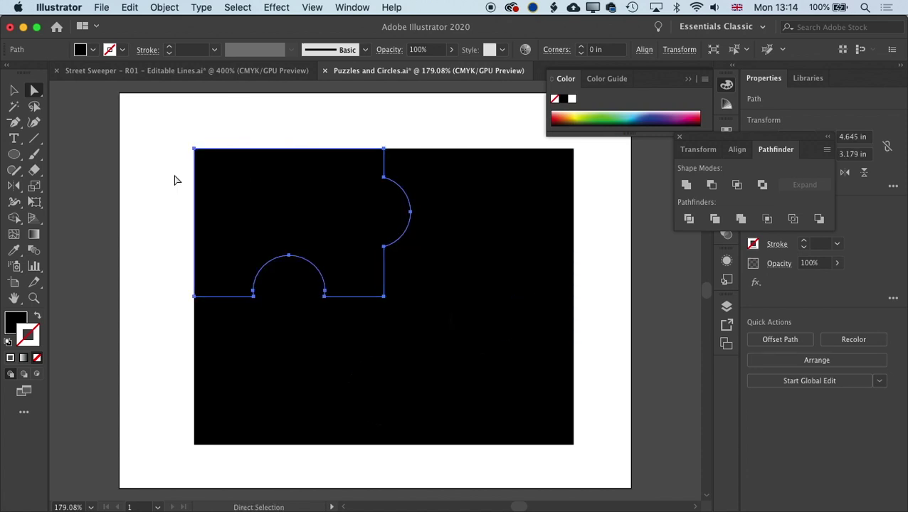
left_click(176, 180)
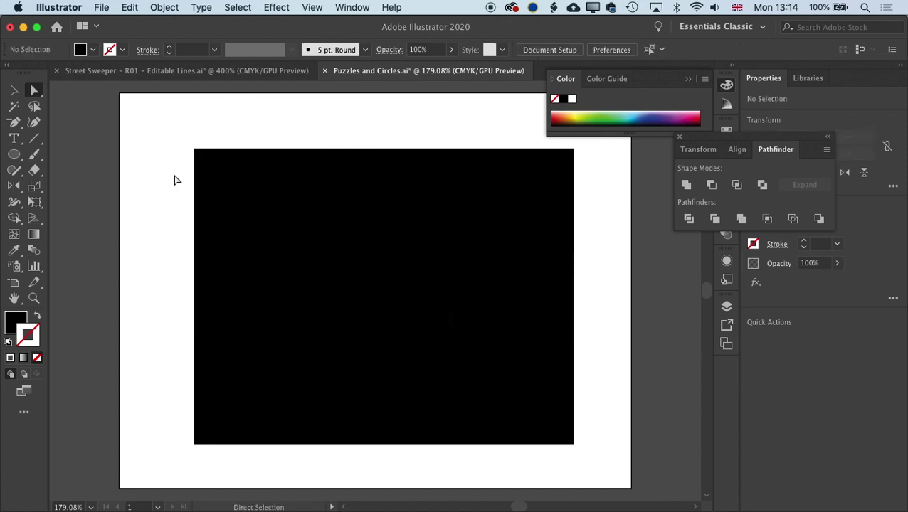
- Select the entire puzzle group, copy it, and switch to Photoshop
left_click(10, 91)
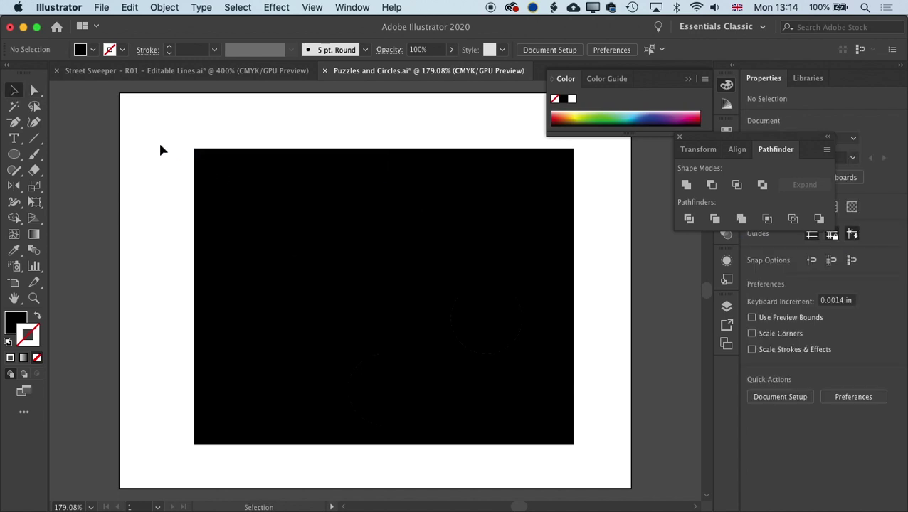
left_click_drag(161, 151, 601, 466)
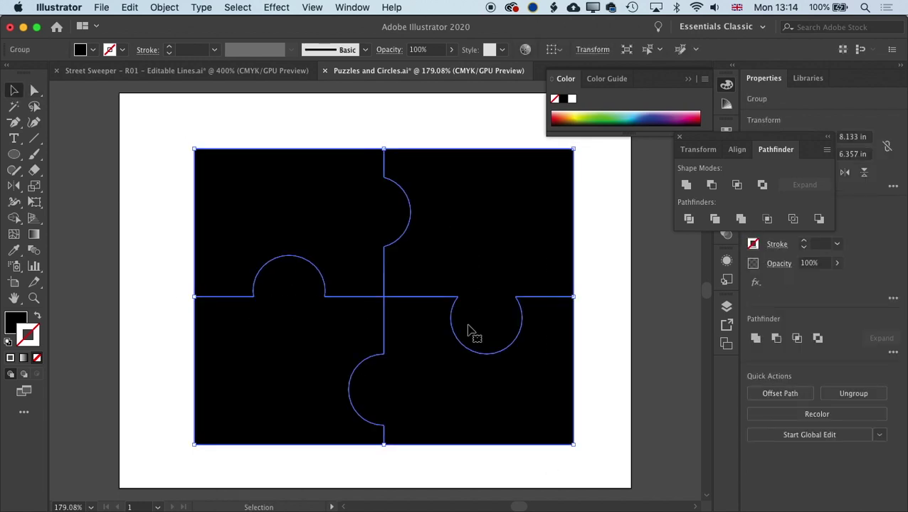
key("a")
key("v")
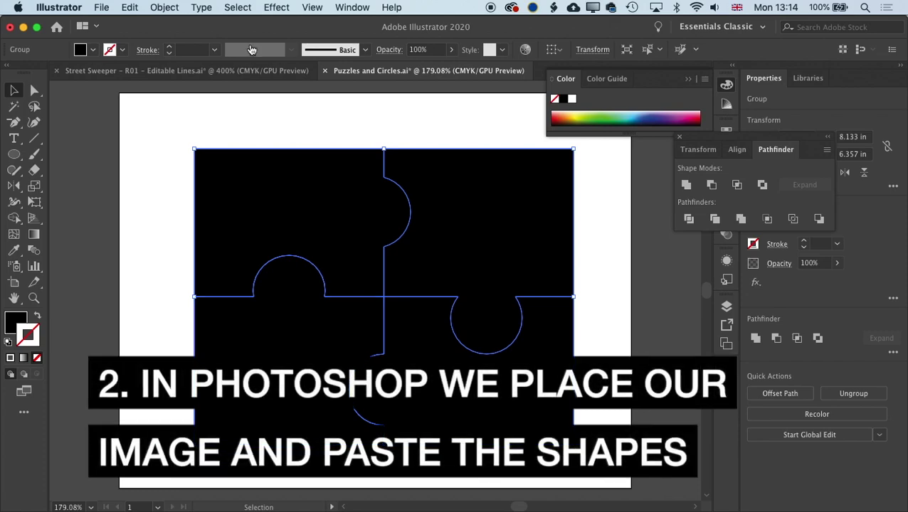
key("super+Tab")
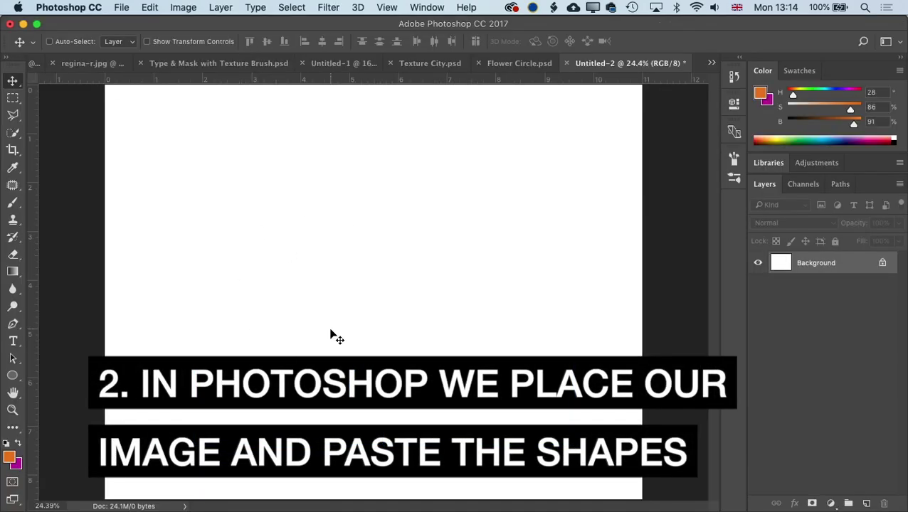
- Place high-rise-buildings-during-night-time-photo-219692 as a linked layer, scaled down within the white canvas
left_click(121, 7)
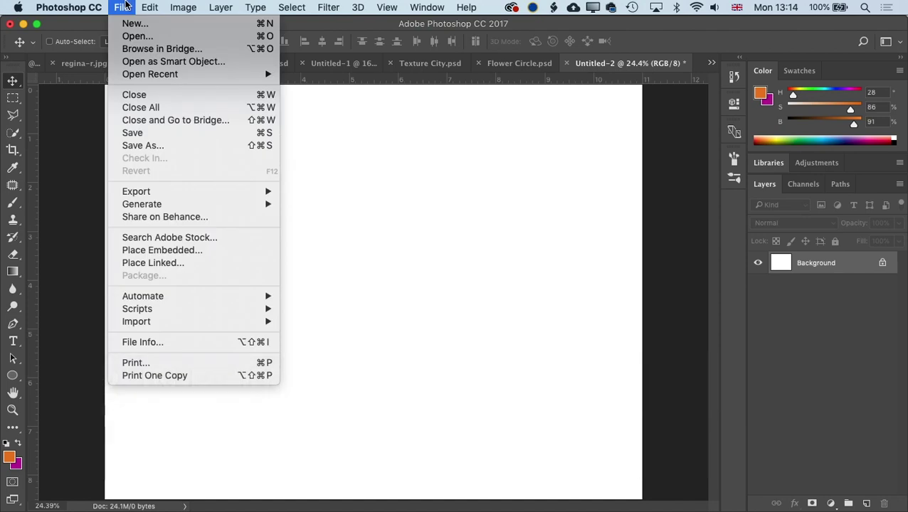
left_click(153, 263)
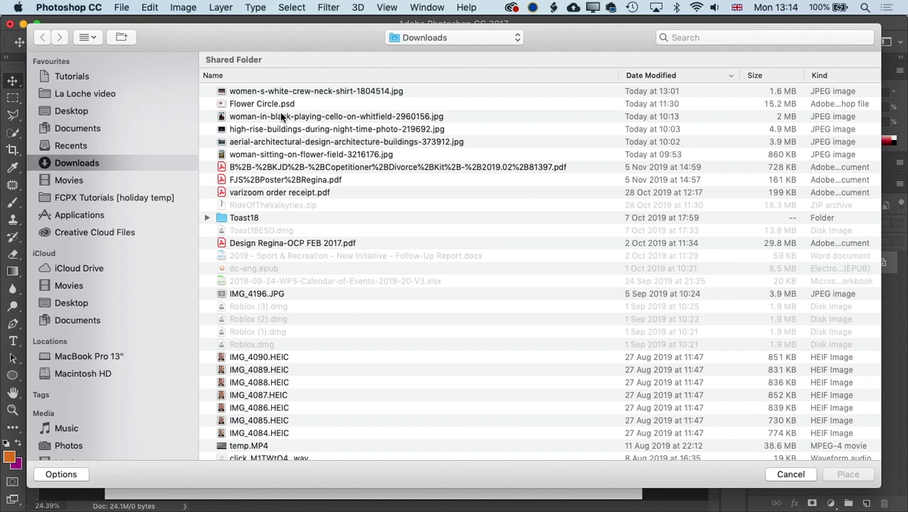
left_click(262, 131)
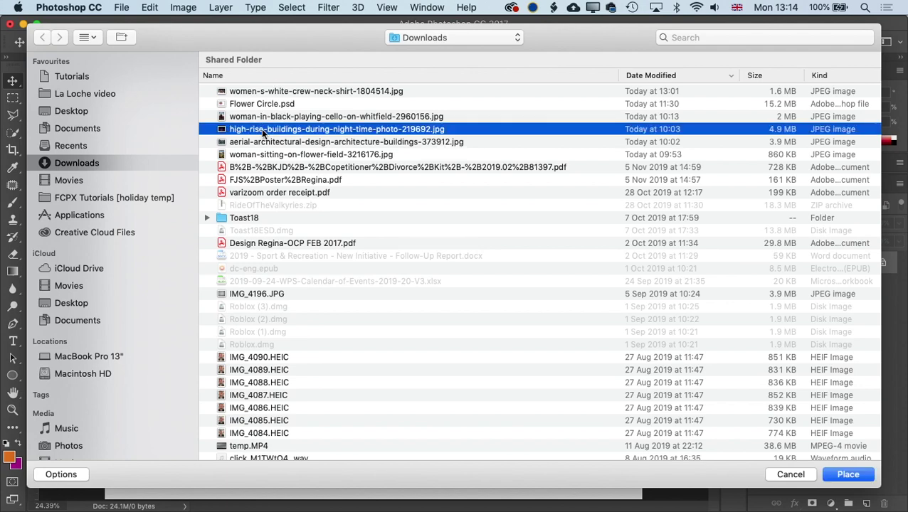
key("space")
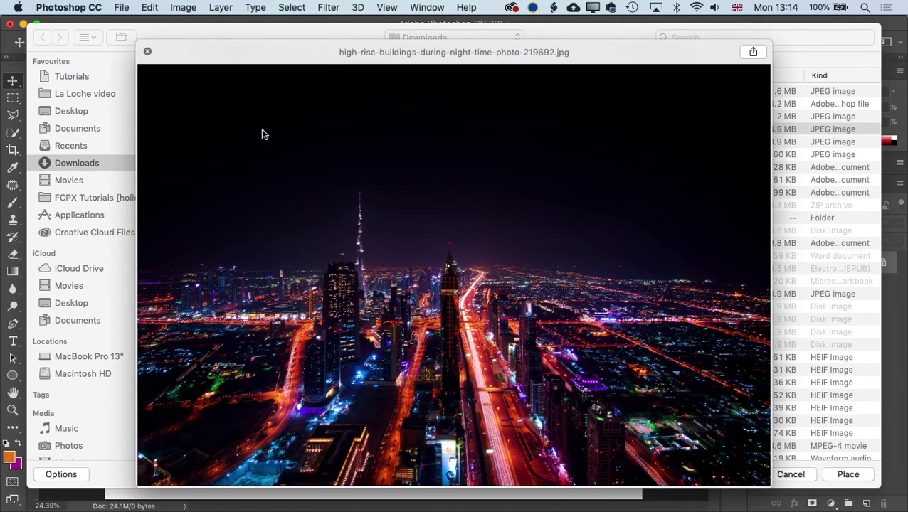
key("space")
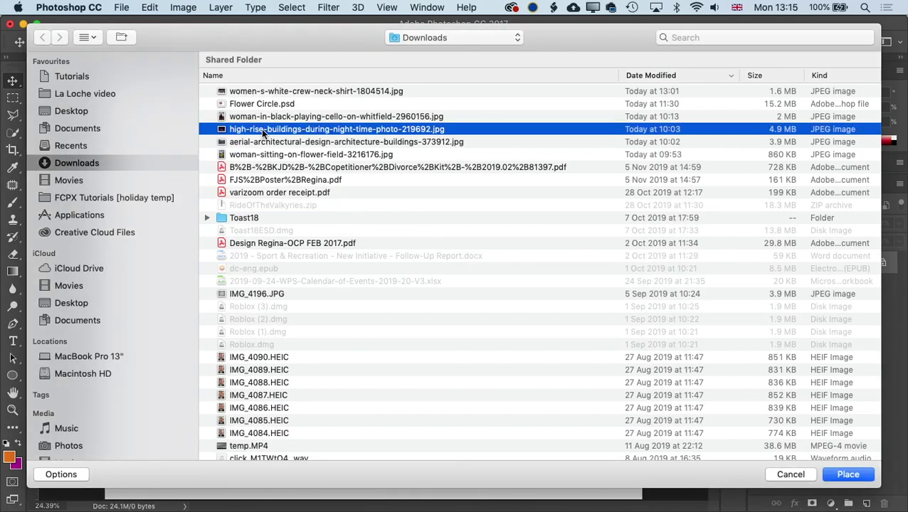
double_click(261, 129)
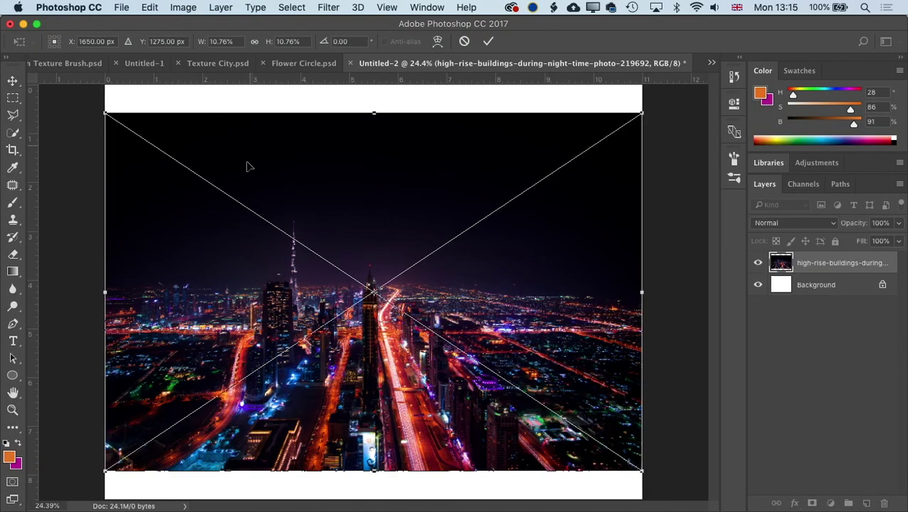
left_click_drag(101, 111, 173, 158)
left_click_drag(389, 247, 366, 224)
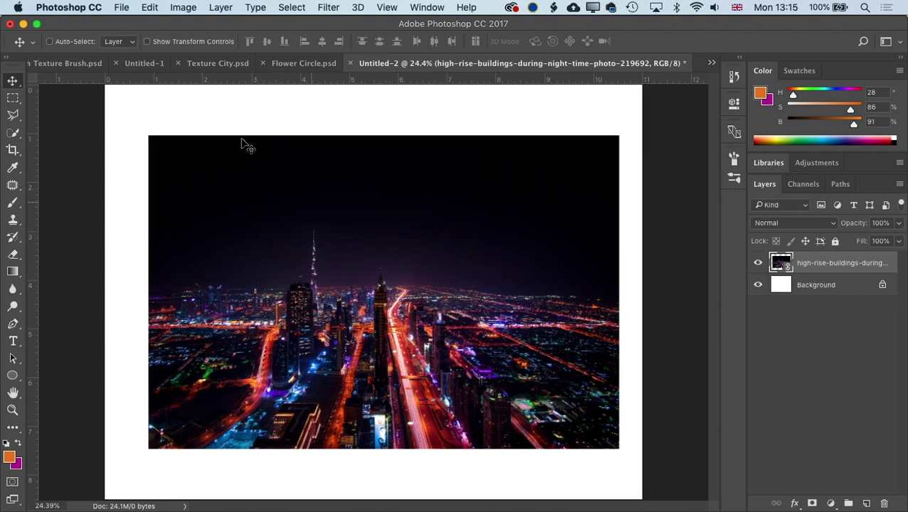
- Paste the copied puzzle shapes as a path and select that mask path
left_click(150, 6)
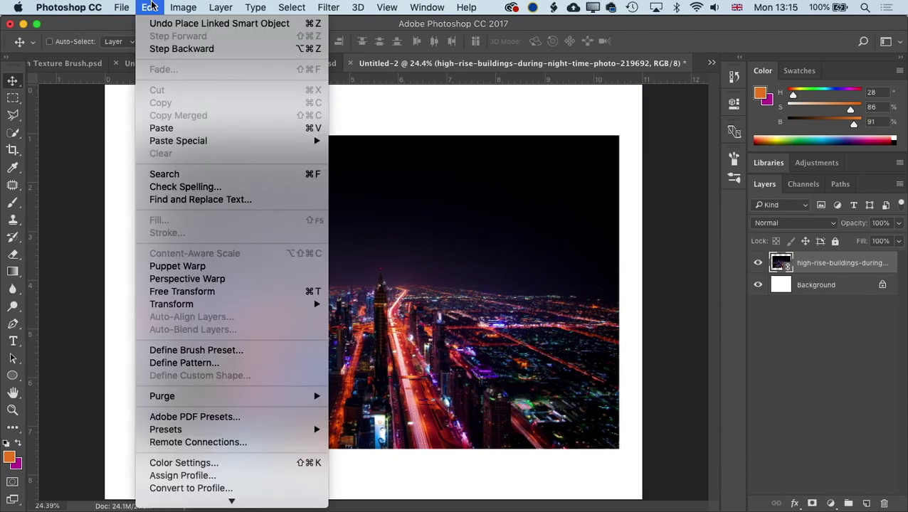
left_click(162, 128)
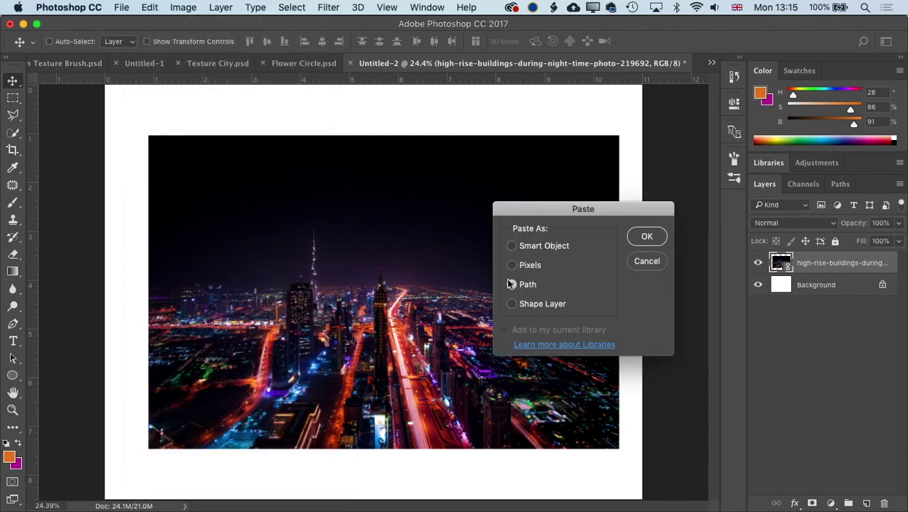
left_click(647, 240)
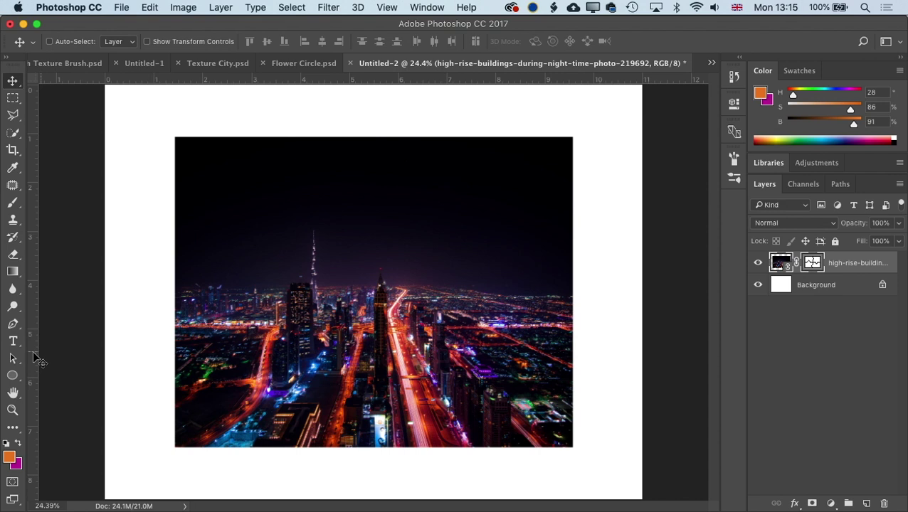
left_click(12, 360)
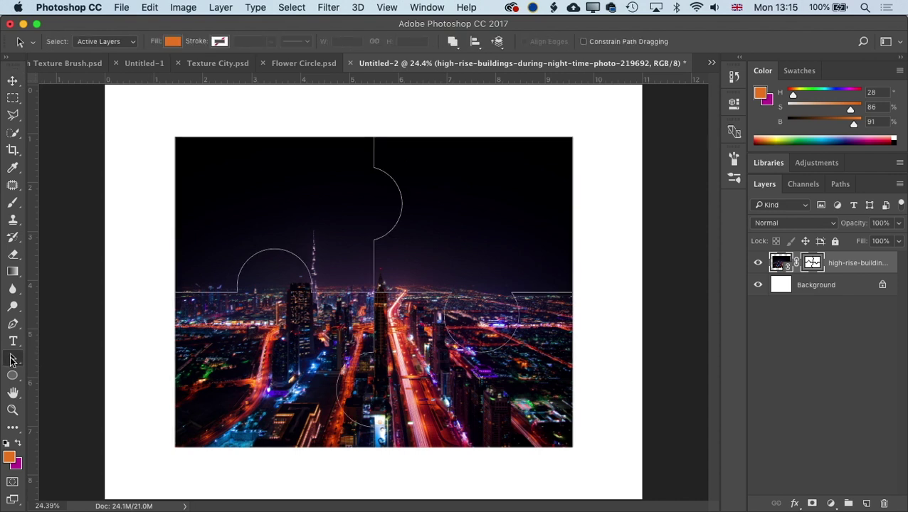
left_click(254, 209)
- Duplicate the masked photo layer and delete the unwanted pieces from the top layer's mask
left_click_drag(852, 265, 866, 504)
left_click_drag(854, 268, 866, 503)
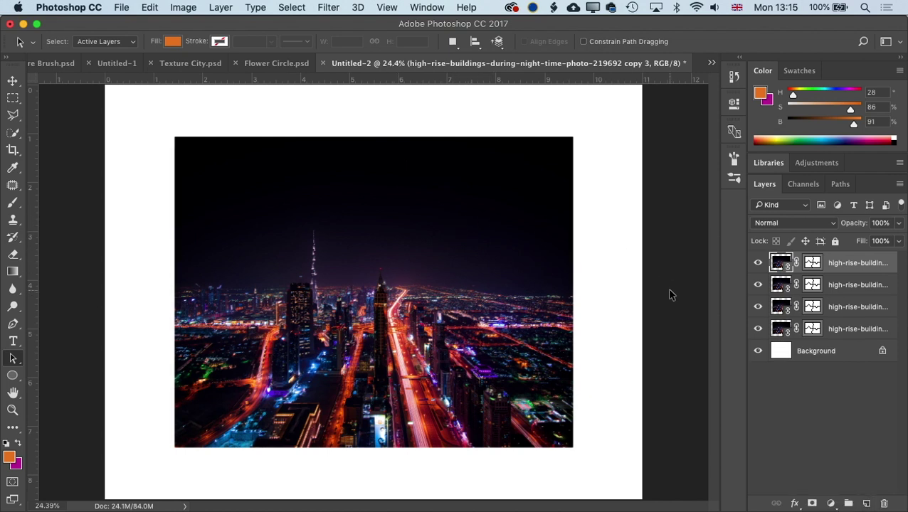
left_click(814, 263)
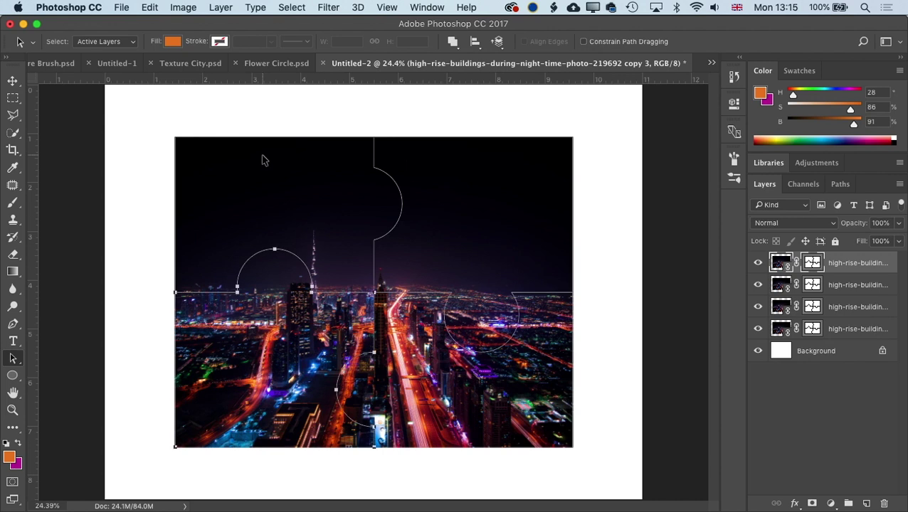
left_click(488, 243)
key("BackSpace")
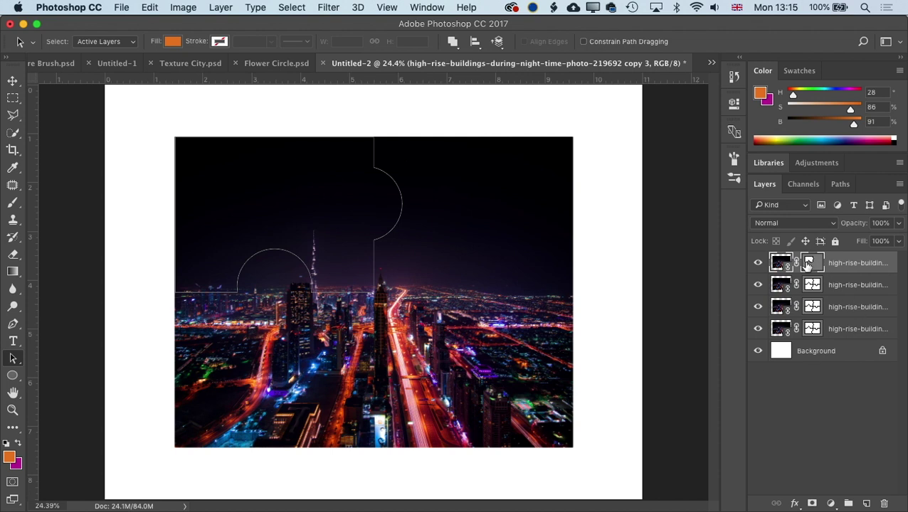
- Delete the unwanted pieces from the copy 2 and copy layers' masks
left_click(857, 288)
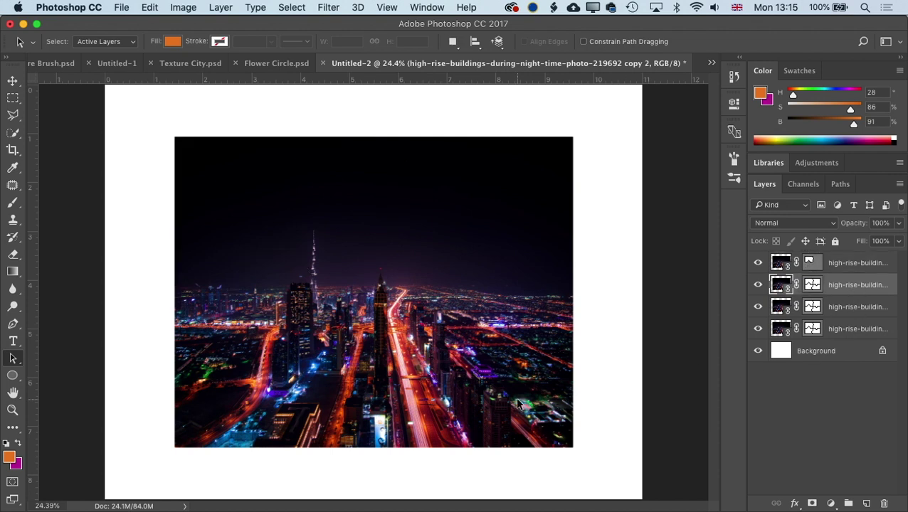
left_click(333, 374)
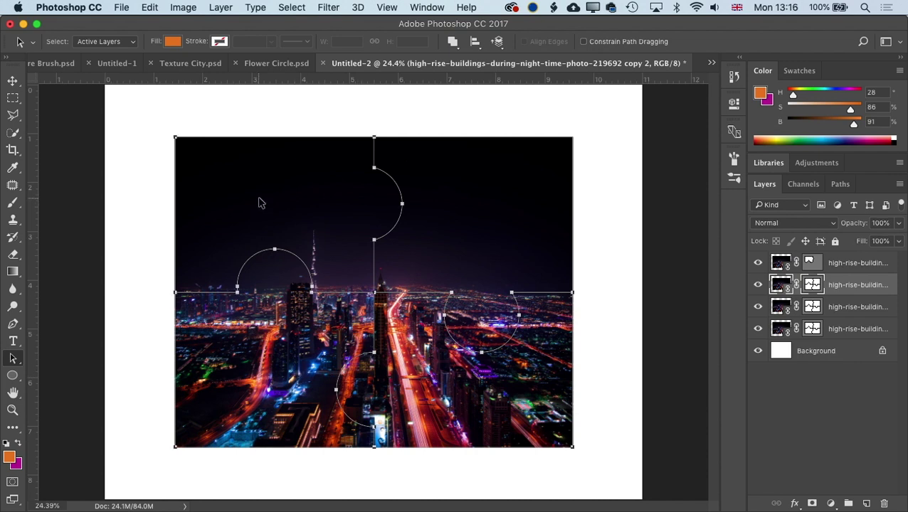
key("BackSpace")
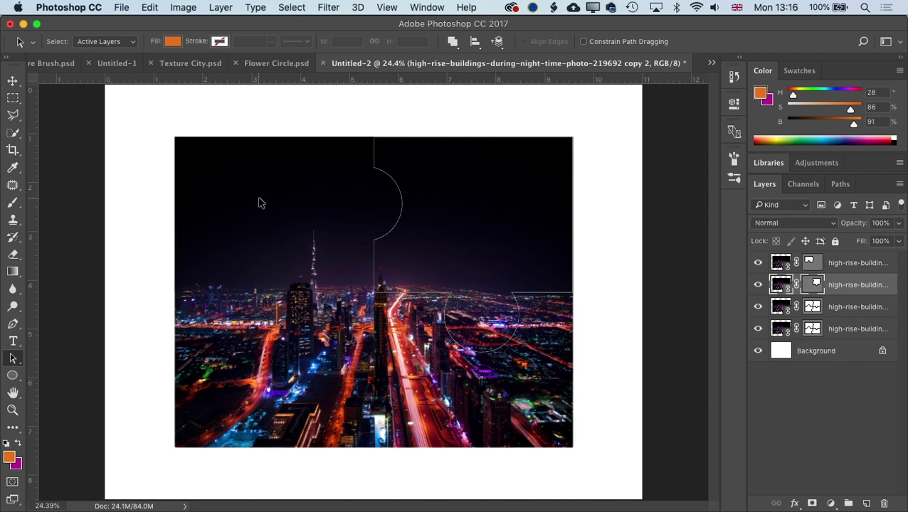
left_click(862, 307)
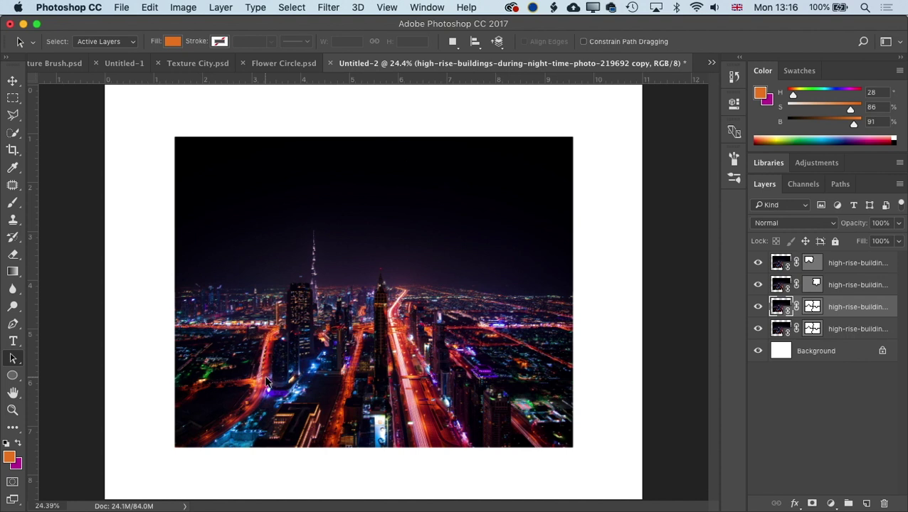
left_click(273, 293)
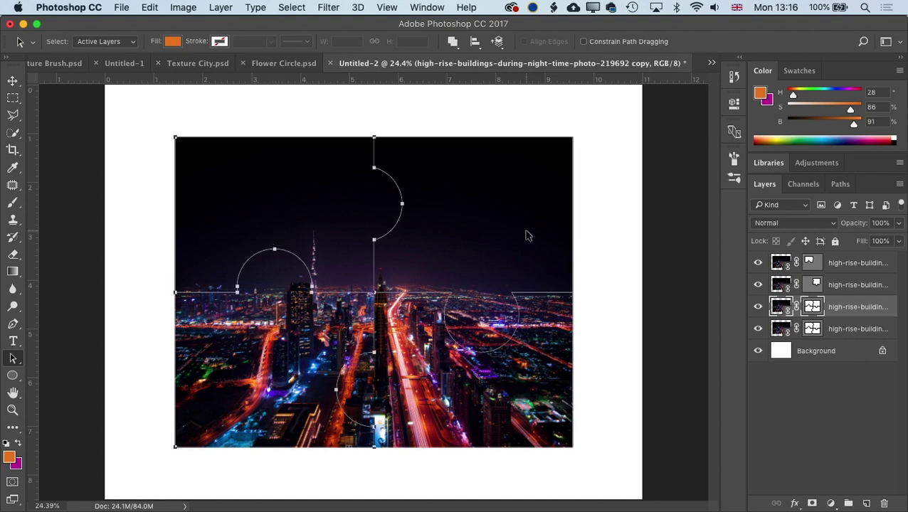
key("BackSpace")
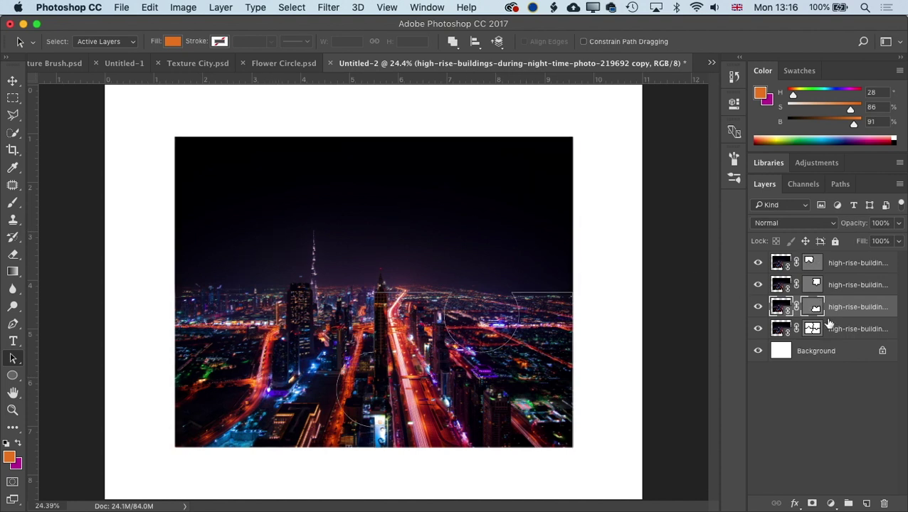
- Delete the right-hand circle from the fourth layer's mask
left_click(840, 329)
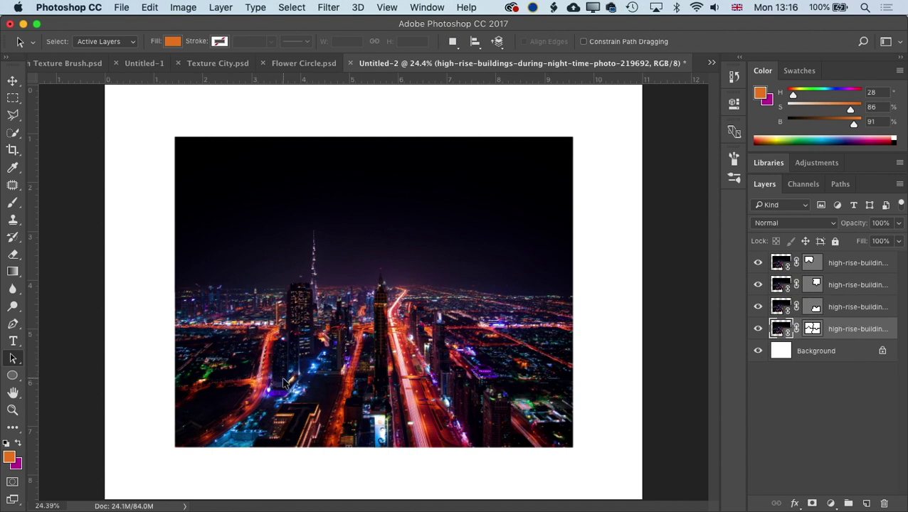
left_click(260, 202)
left_click_drag(490, 208, 493, 389)
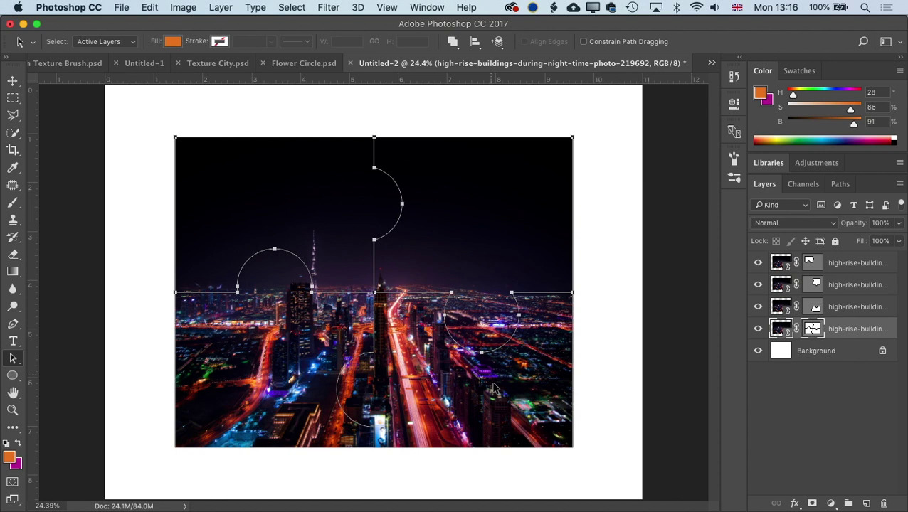
key("Delete")
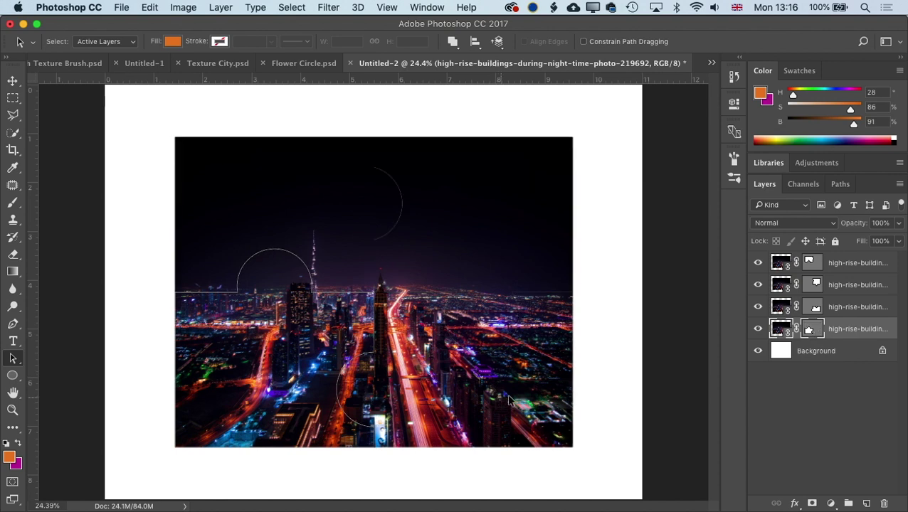
left_click(811, 264)
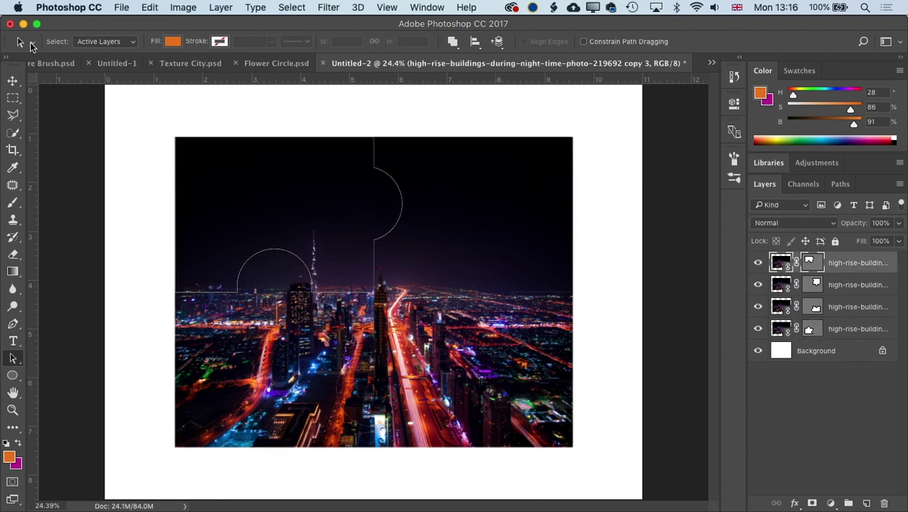
- Drag the top-left, top-right, bottom-right and bottom-left pieces outward, leaving white gaps
left_click(12, 80)
left_click_drag(237, 208, 247, 189)
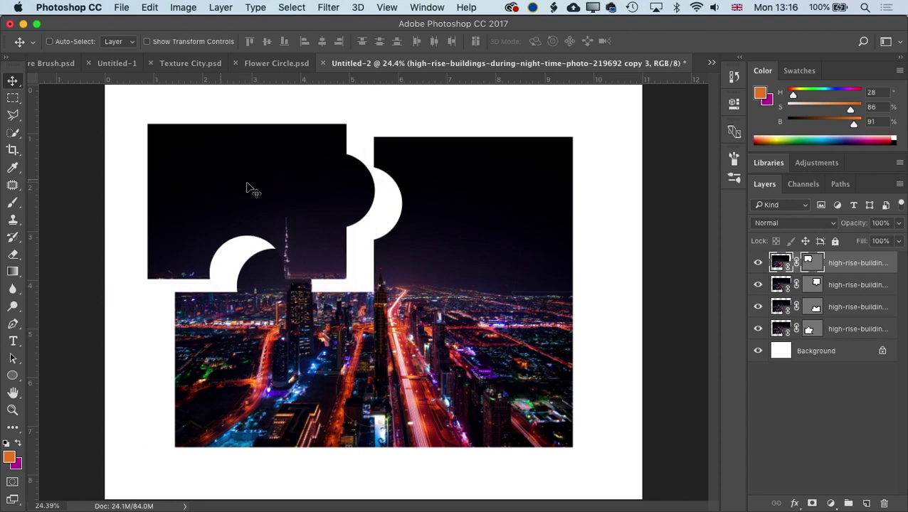
left_click_drag(466, 243, 486, 229)
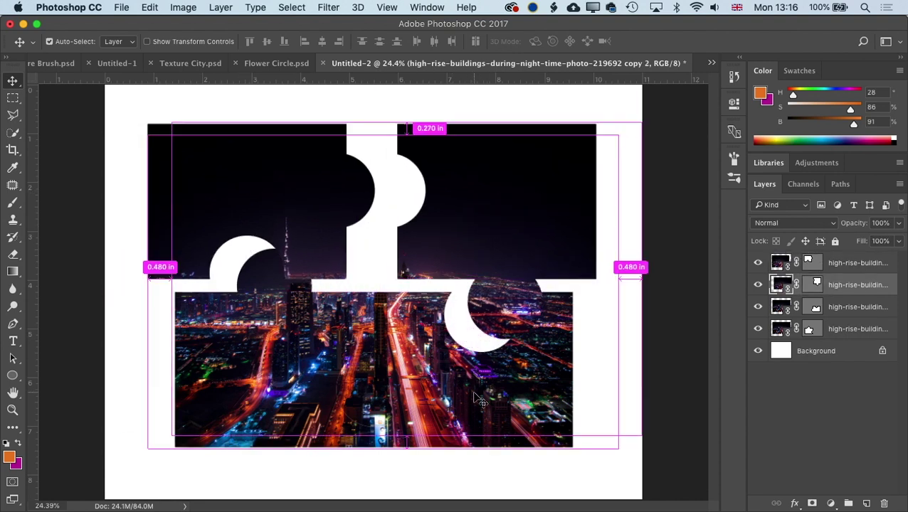
left_click_drag(478, 398, 507, 425)
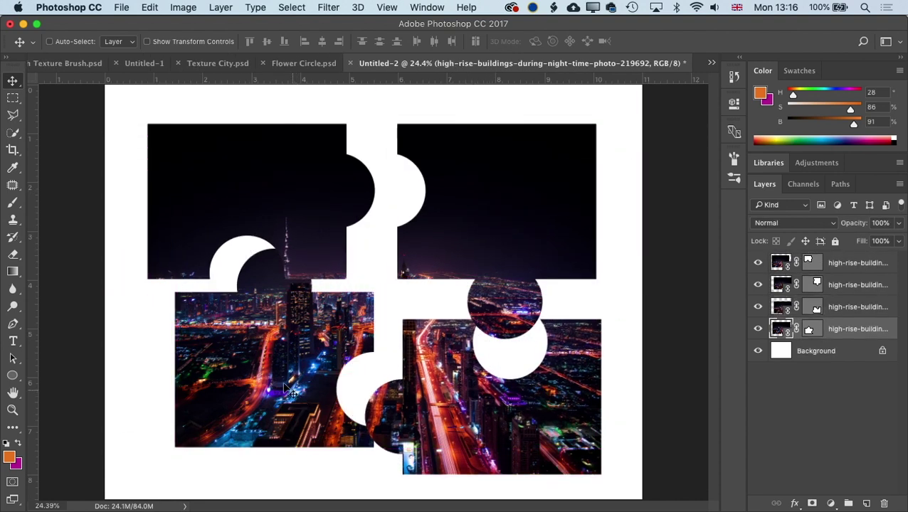
left_click_drag(283, 386, 237, 399)
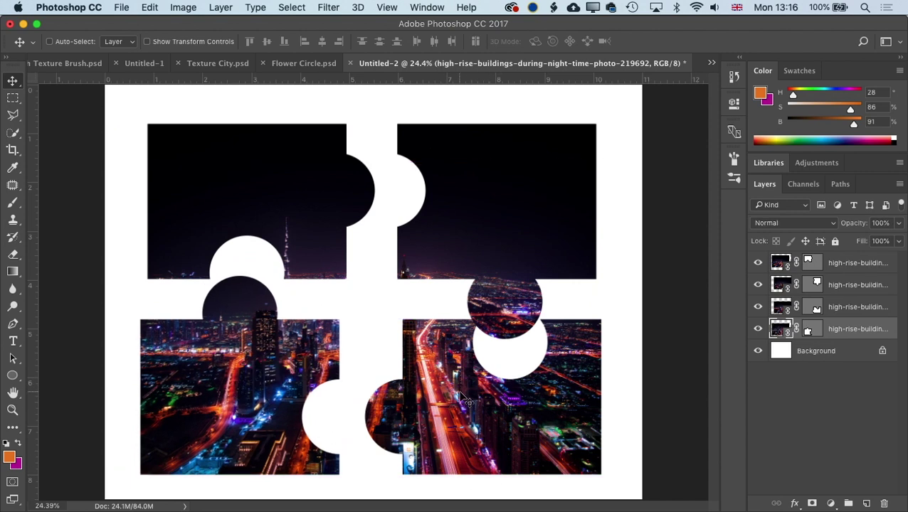
left_click_drag(461, 400, 461, 414)
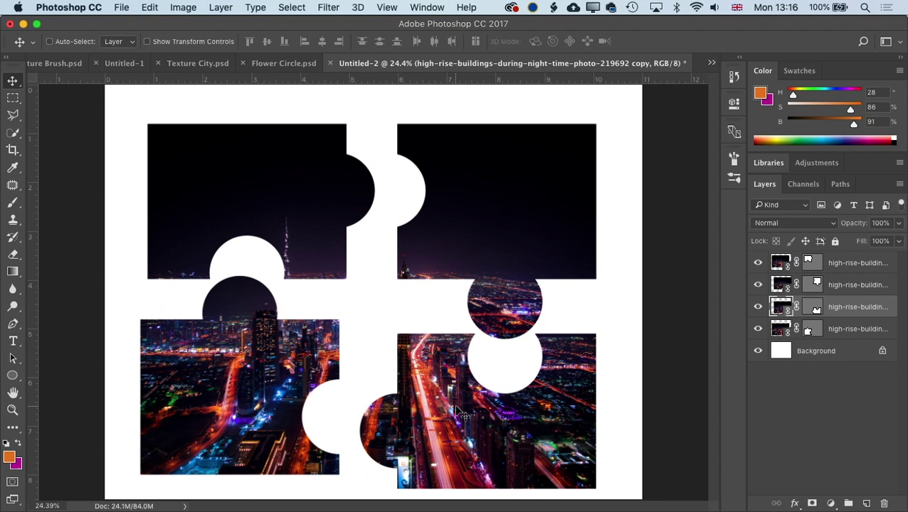
- Relink the top puzzle smart object to aerial-architectural-design-architecture-buildings-373912.jpg
left_click(406, 187)
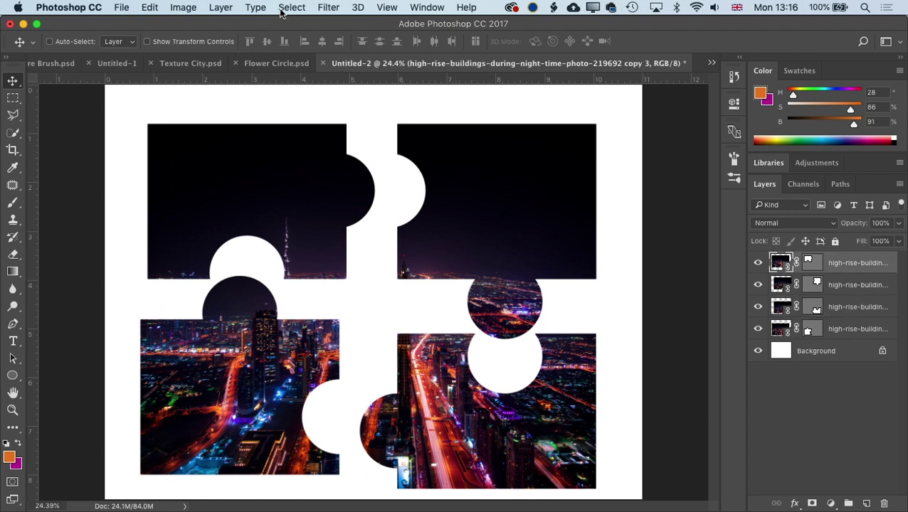
left_click(222, 7)
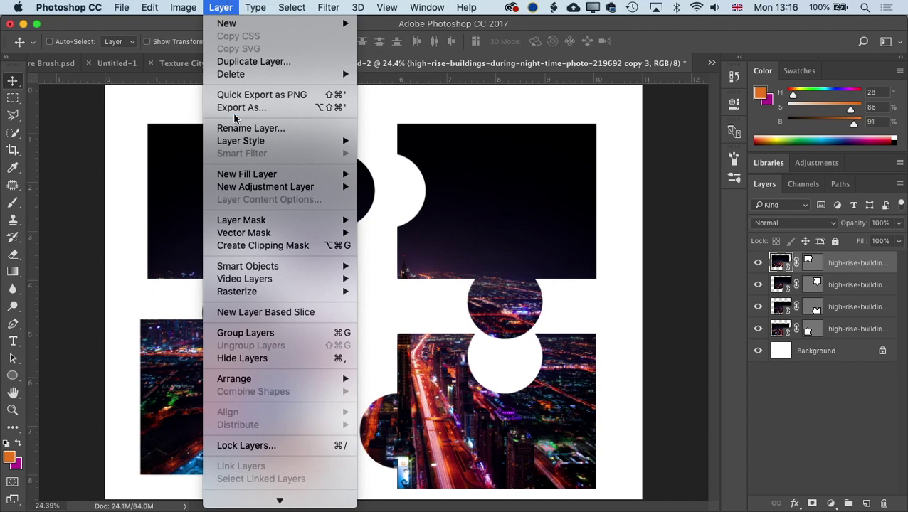
mouse_move(343, 266)
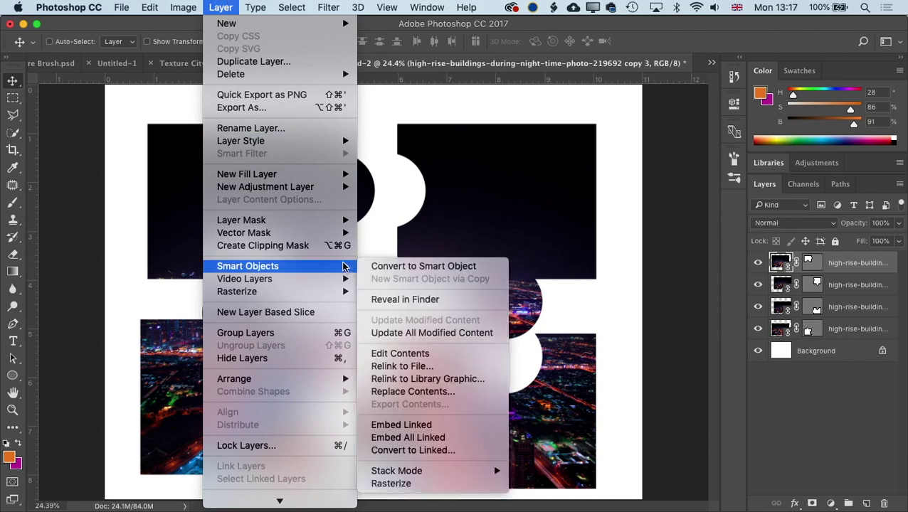
left_click(402, 366)
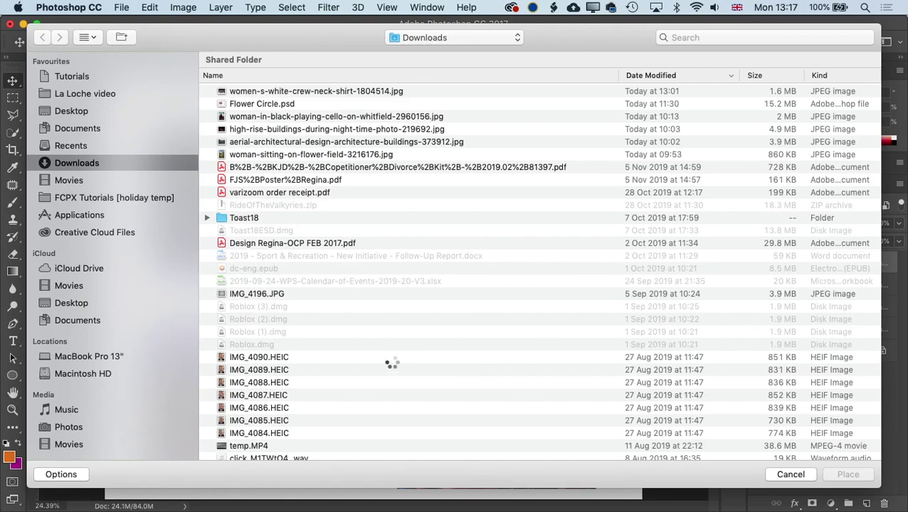
left_click(281, 142)
key("space")
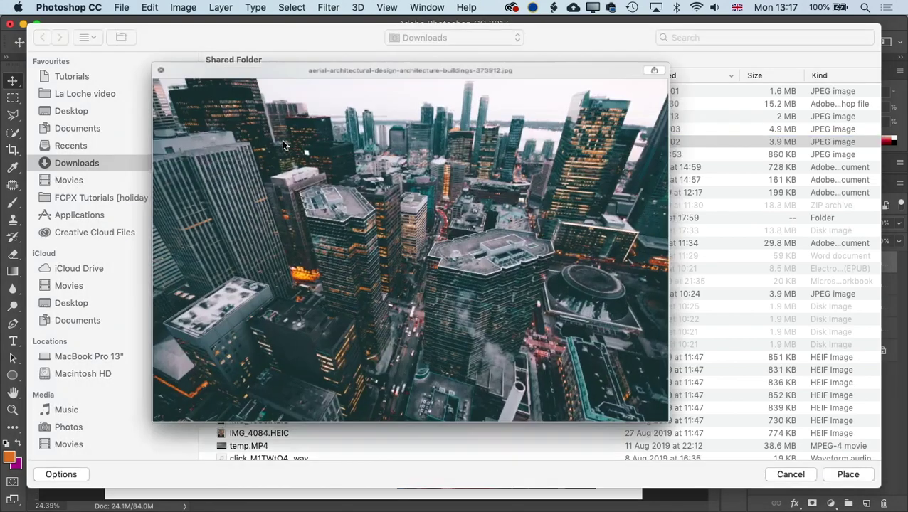
key("space")
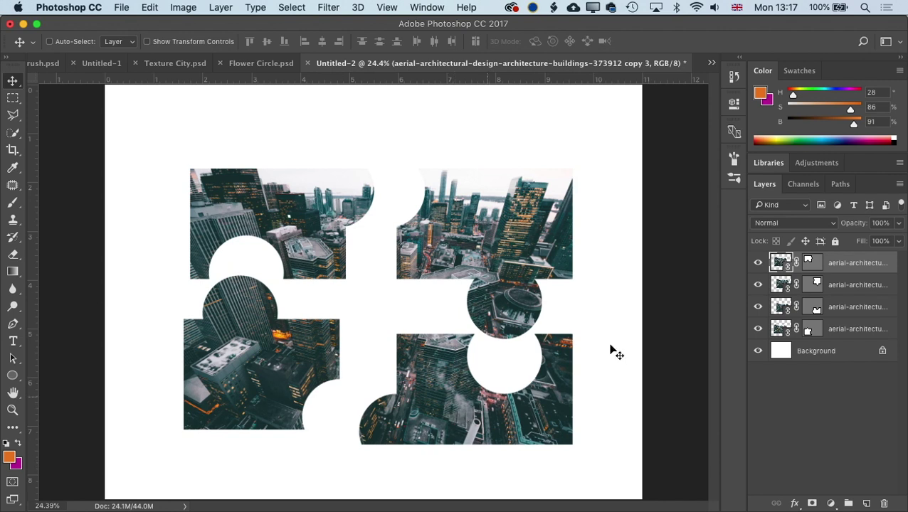
- Unlink the vector masks from the aerial photo on the top two puzzle layers
left_click(812, 263)
left_click(797, 263)
left_click(797, 284)
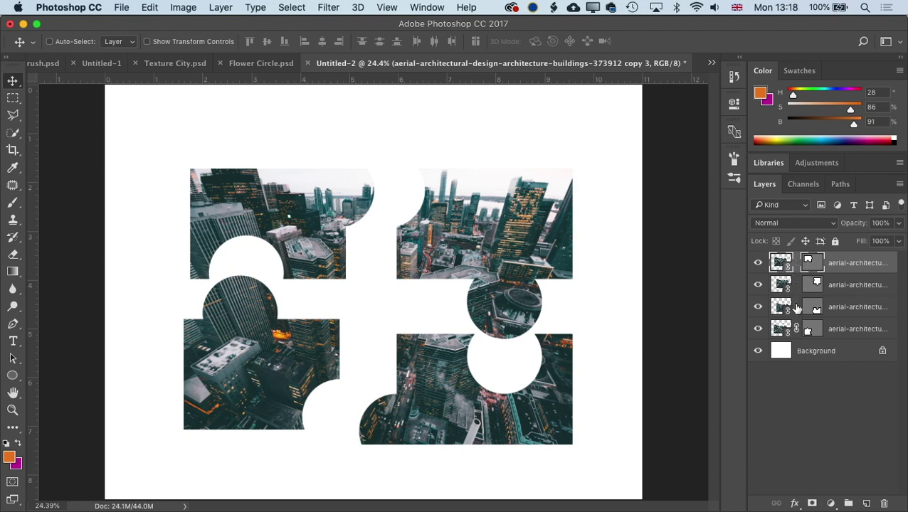
- Unlink the fourth layer's mask and shift the bottom-left photo down inside its piece
left_click(796, 329)
left_click(781, 329)
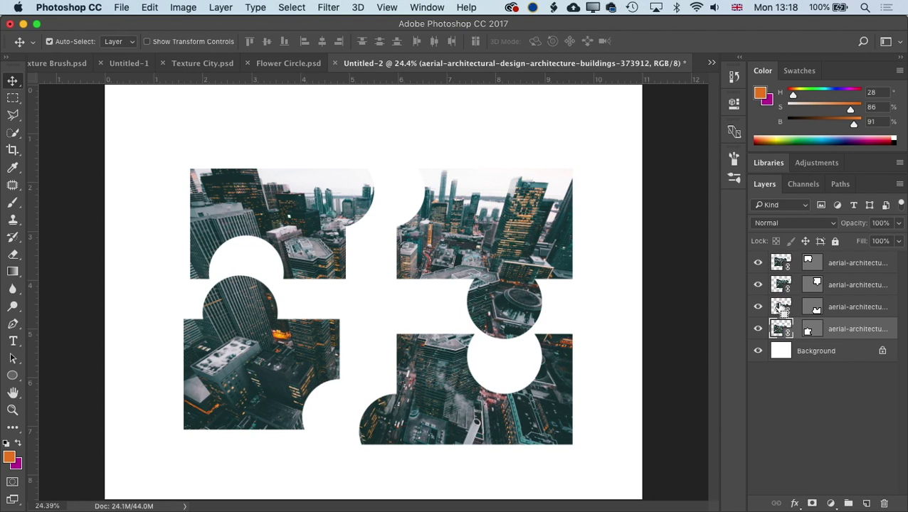
left_click(781, 307, "super")
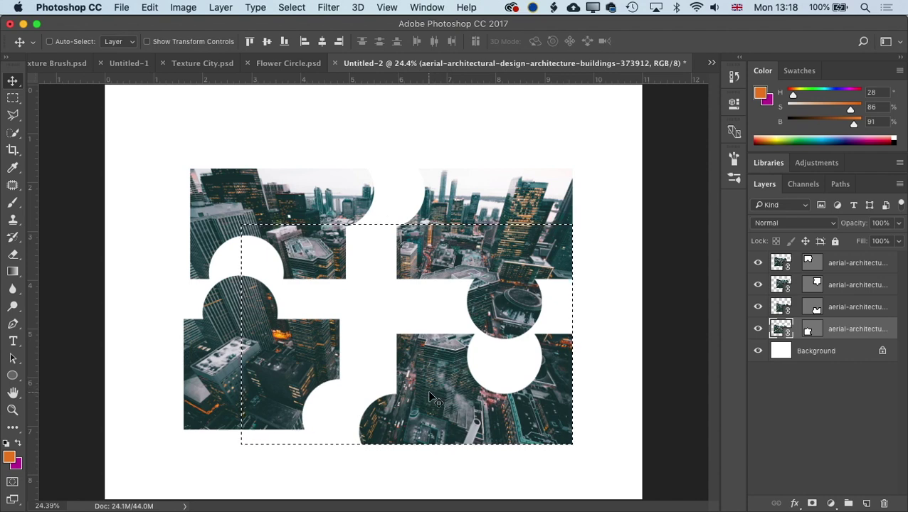
left_click_drag(431, 399, 431, 408)
left_click_drag(291, 374, 281, 440)
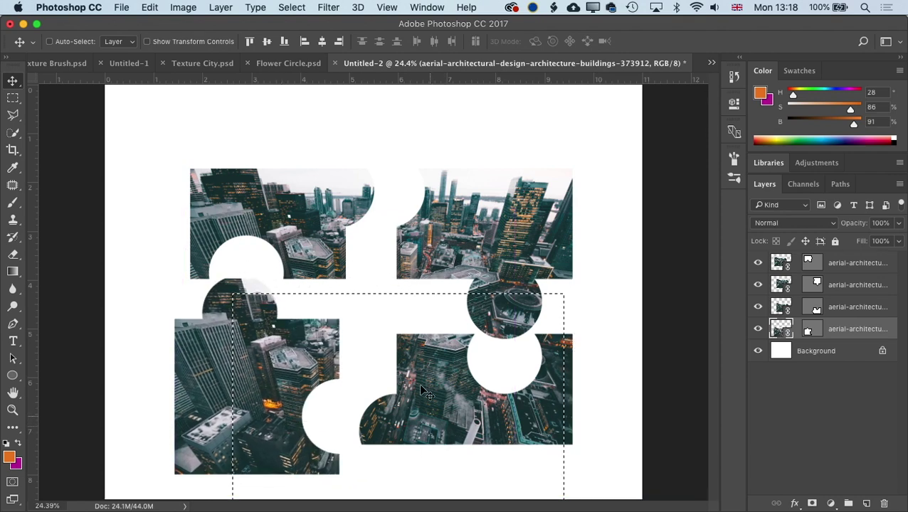
key("super")
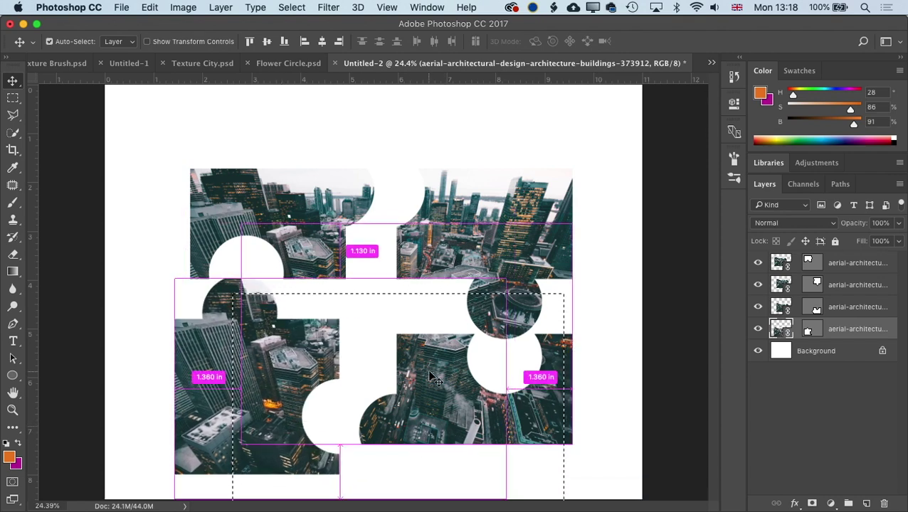
mouse_move(244, 369)
left_mouse_down()
mouse_move(245, 383)
mouse_move(245, 366)
left_mouse_up()
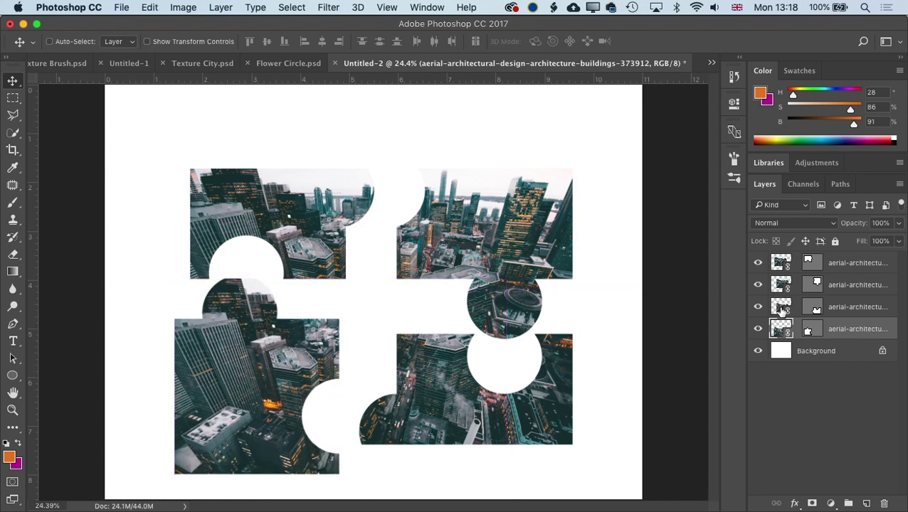
- Move the bottom-right photo down 0.653 in, then step backward until all pieces show the night photo
left_click(400, 448, "super")
left_click_drag(427, 403, 432, 456)
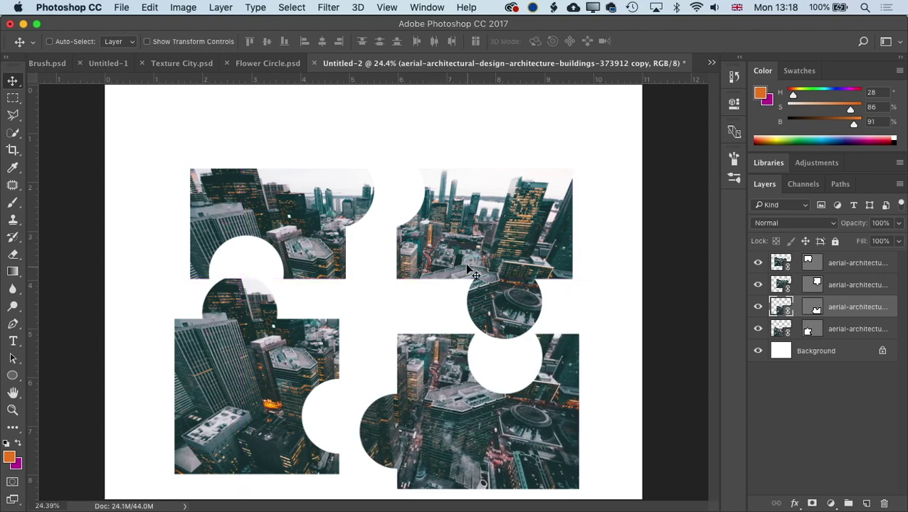
left_click(783, 283)
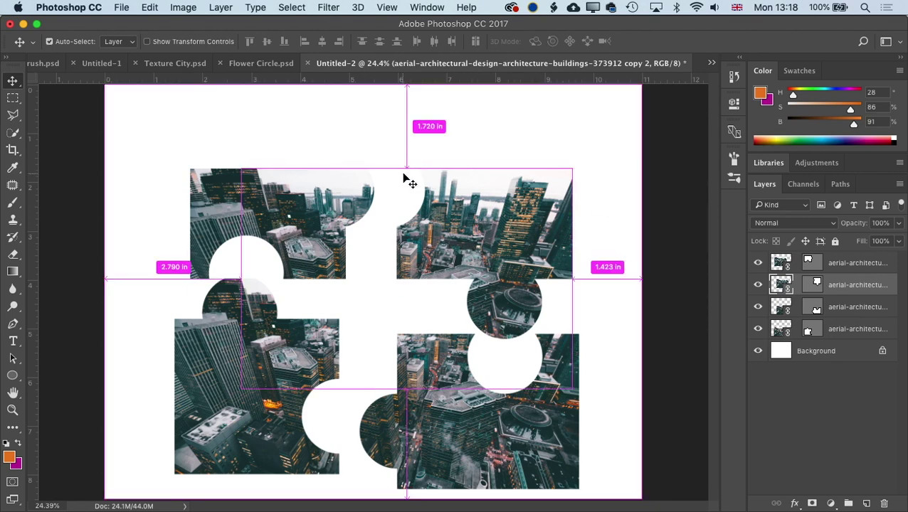
key("super+alt+z")
key("super+alt+z")
key("super+alt+z")
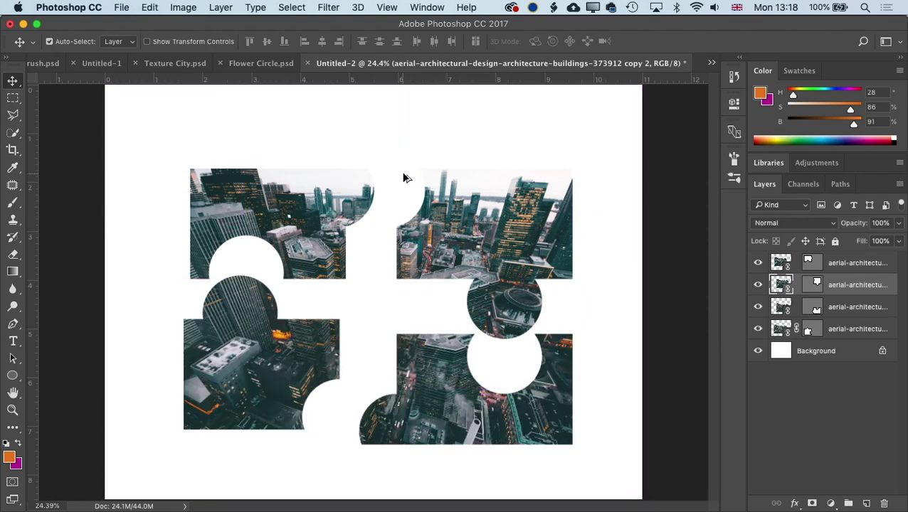
key("super+alt+z")
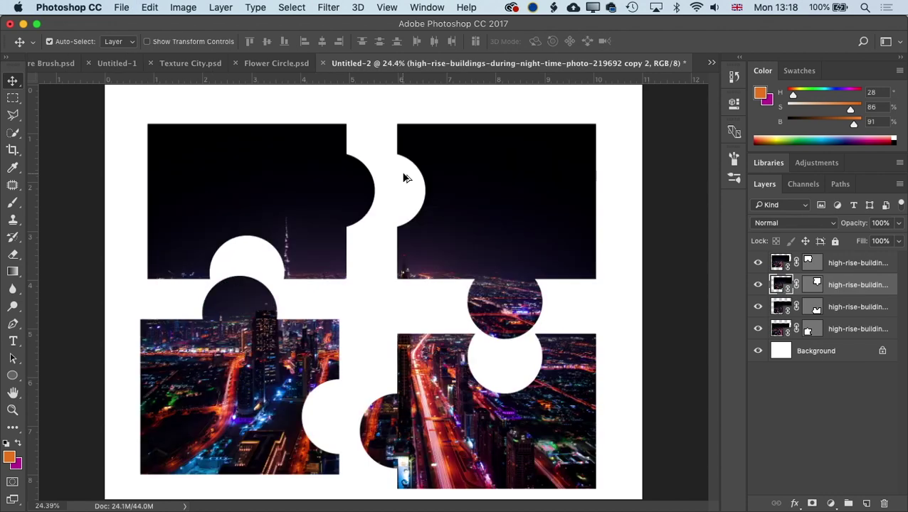
- Open the night-time high-rise buildings photo
left_click(121, 7)
left_click(127, 35)
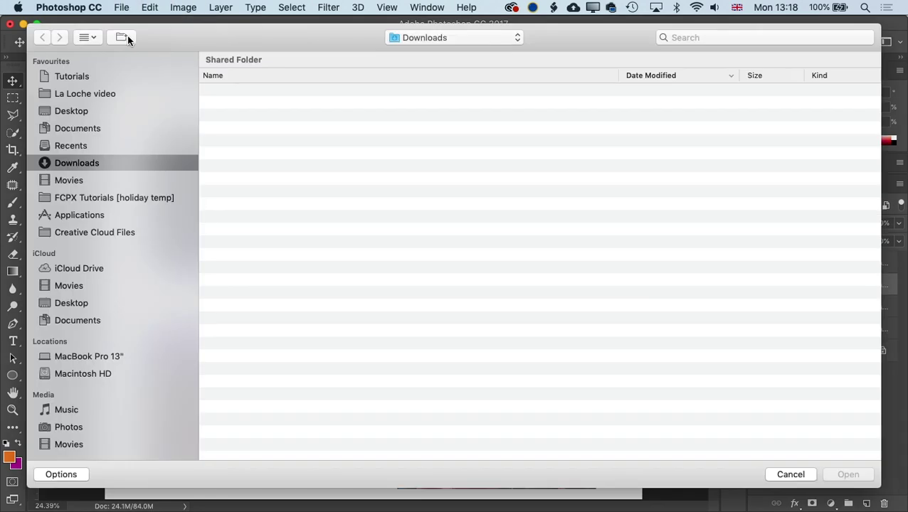
left_click(291, 129)
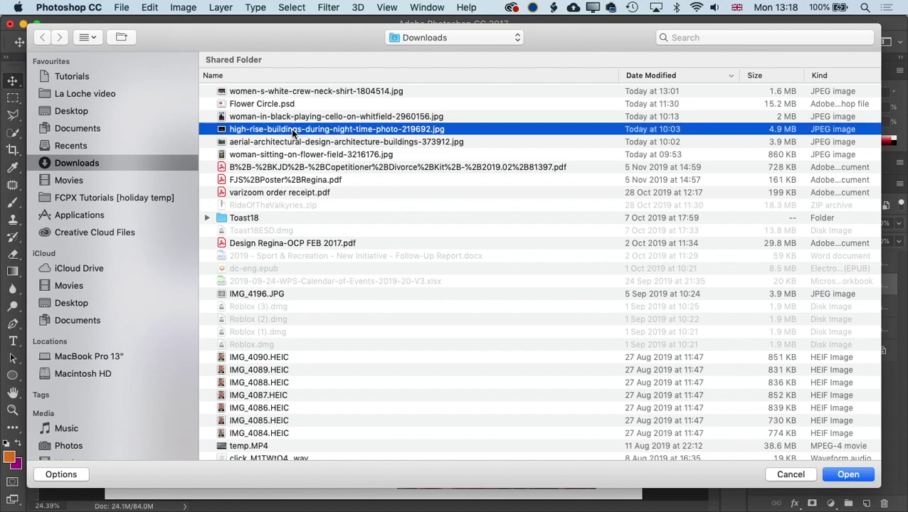
key("space")
key("space")
double_click(291, 128)
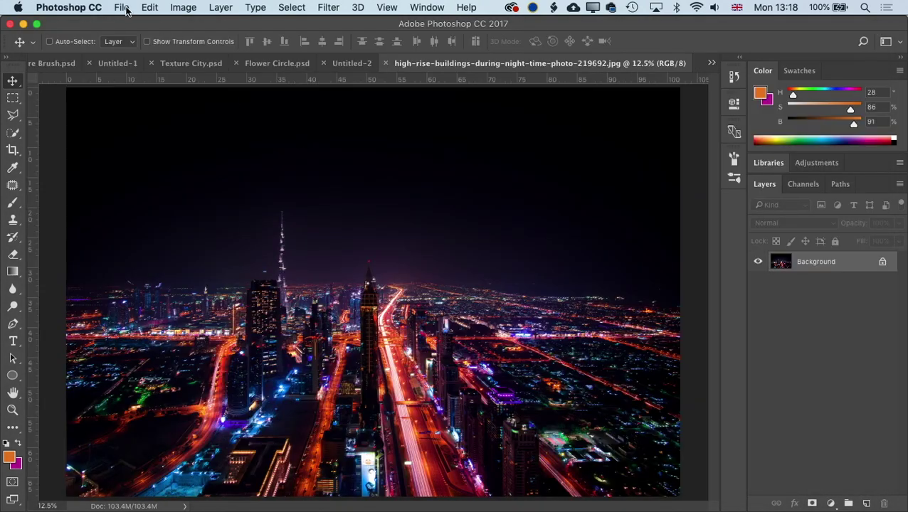
- Place the aerial architecture photo embedded and enlarge it to about 150% to cover the canvas
left_click(122, 7)
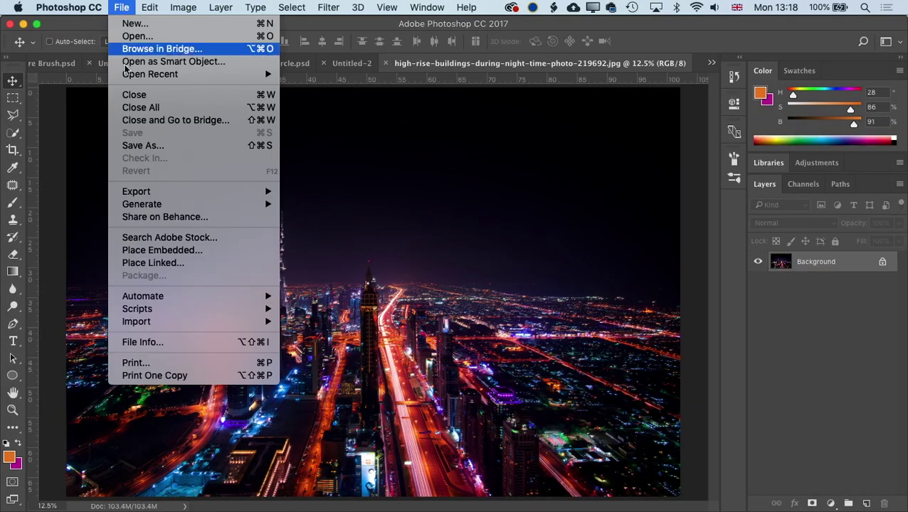
left_click(135, 250)
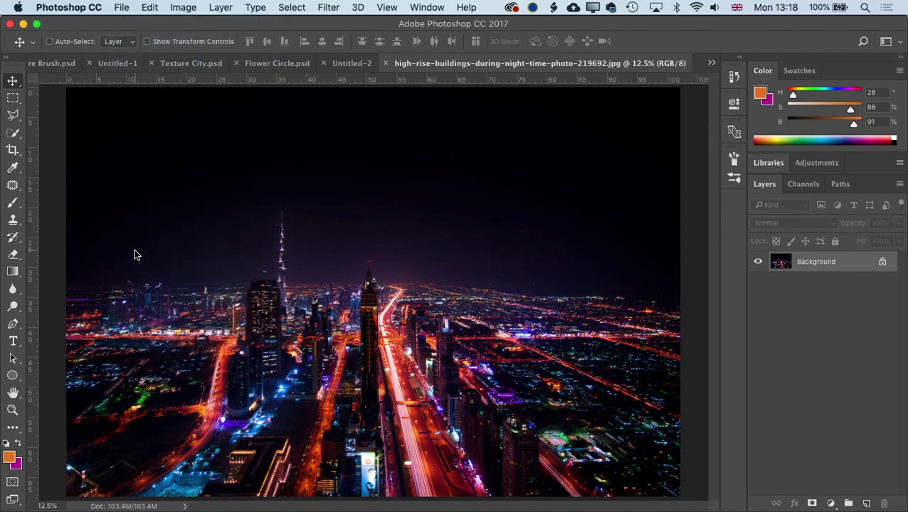
left_click(279, 141)
key("space")
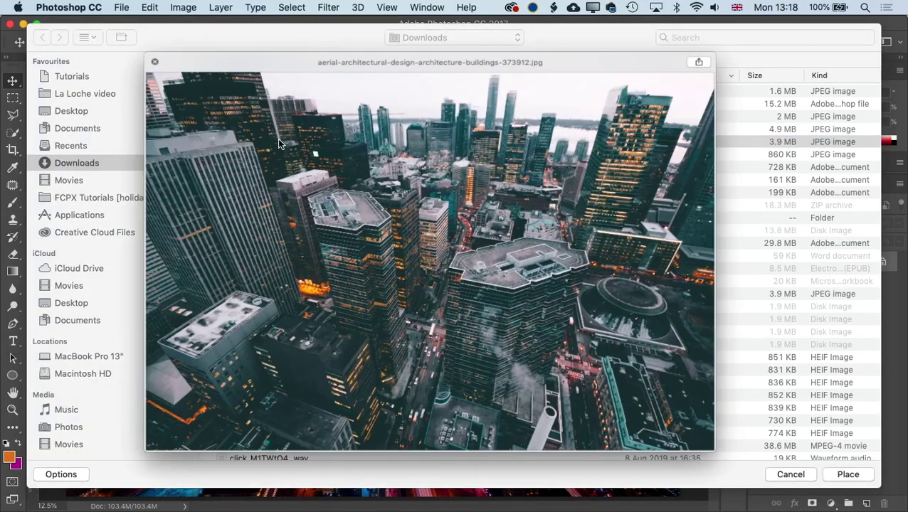
key("space")
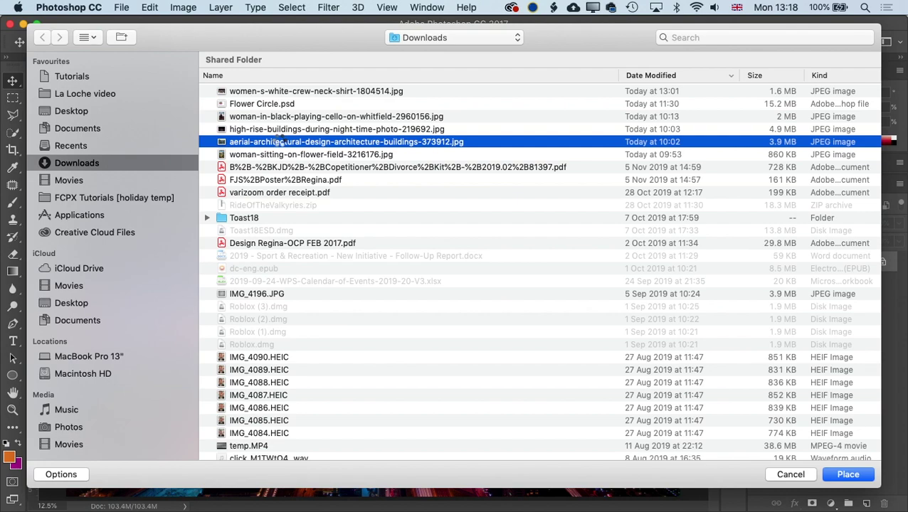
double_click(279, 141)
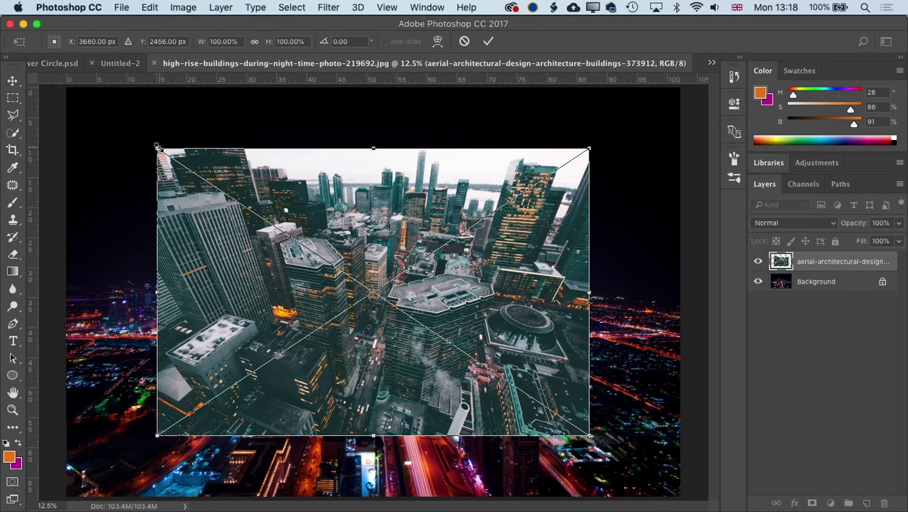
left_click_drag(157, 150, 63, 86)
left_click_drag(585, 432, 727, 497)
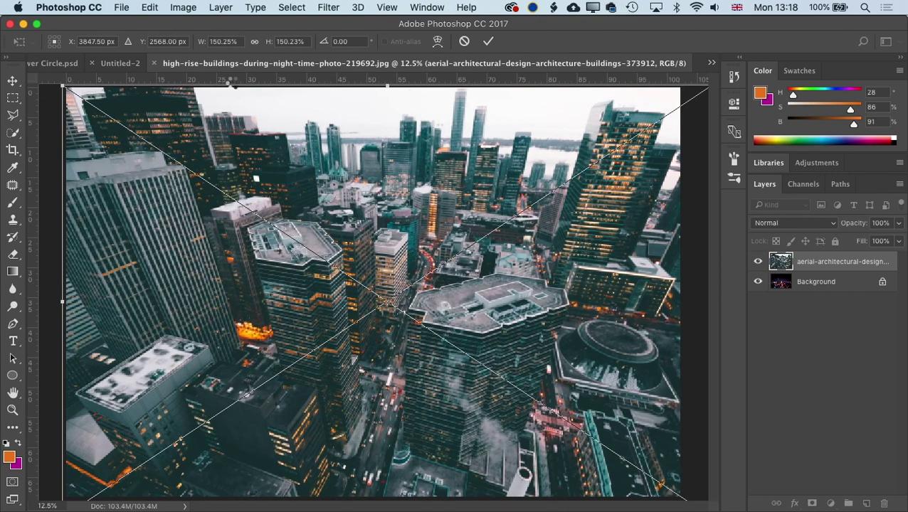
key("Return")
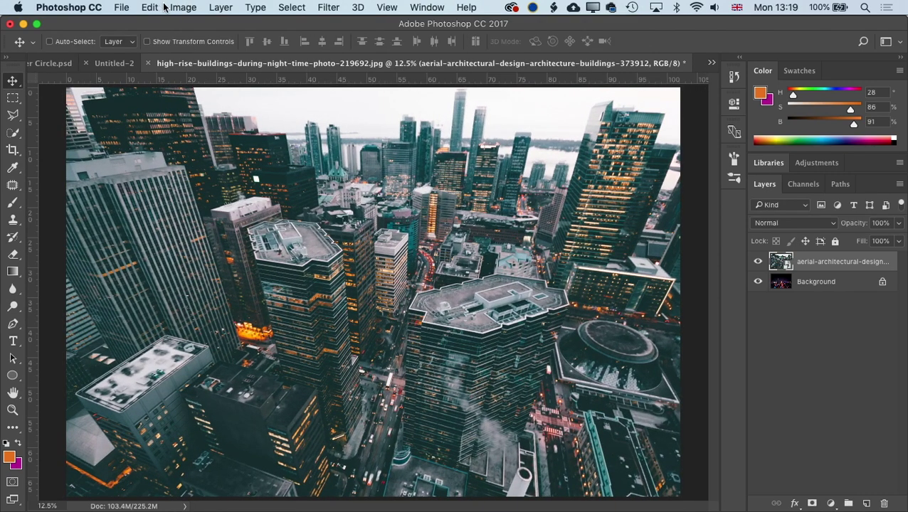
- Flatten the image into a single background layer
left_click(234, 7)
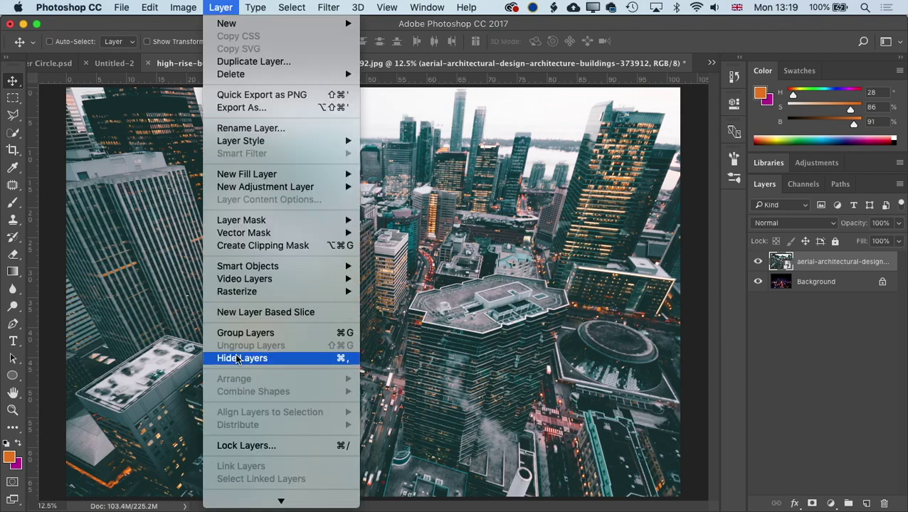
scroll(240, 353, "down", 2)
left_click(237, 479)
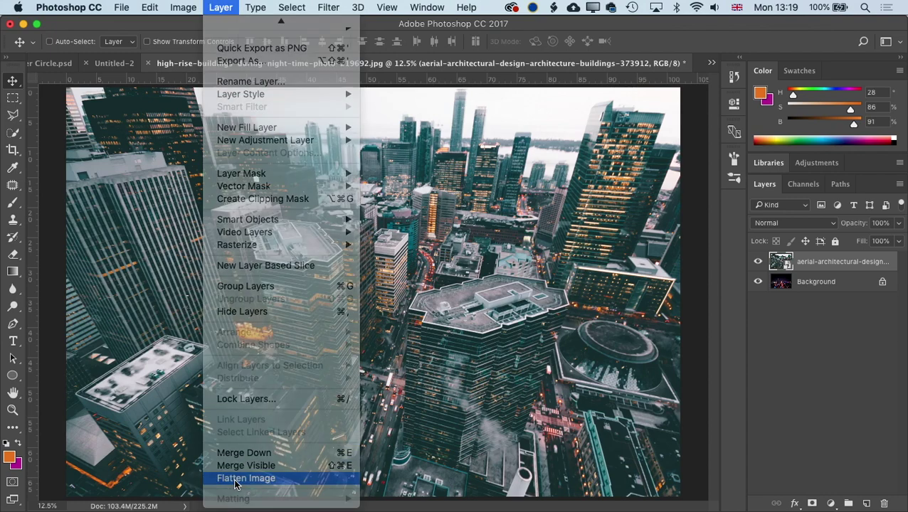
- Save as high-rise-buildings-during-night-time-photo-219692-new.jpg at maximum JPEG quality 12
left_click(122, 5)
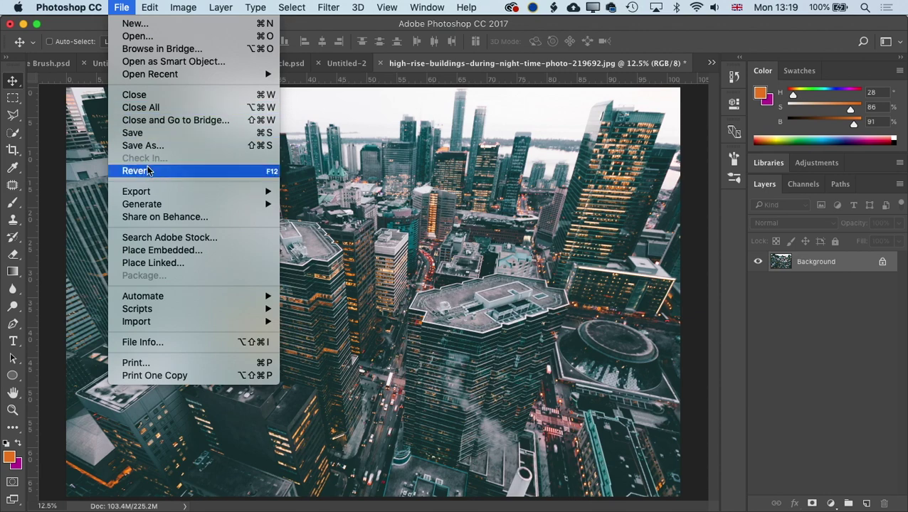
left_click(152, 147)
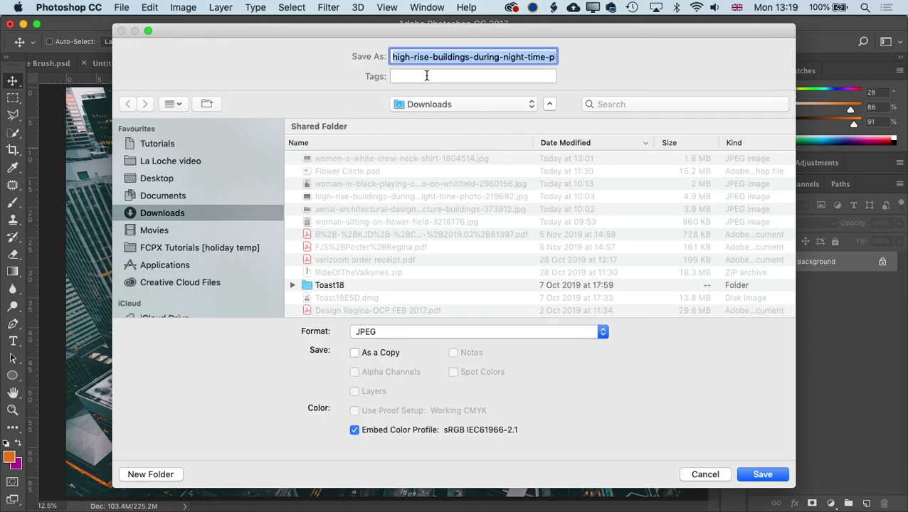
key("Right")
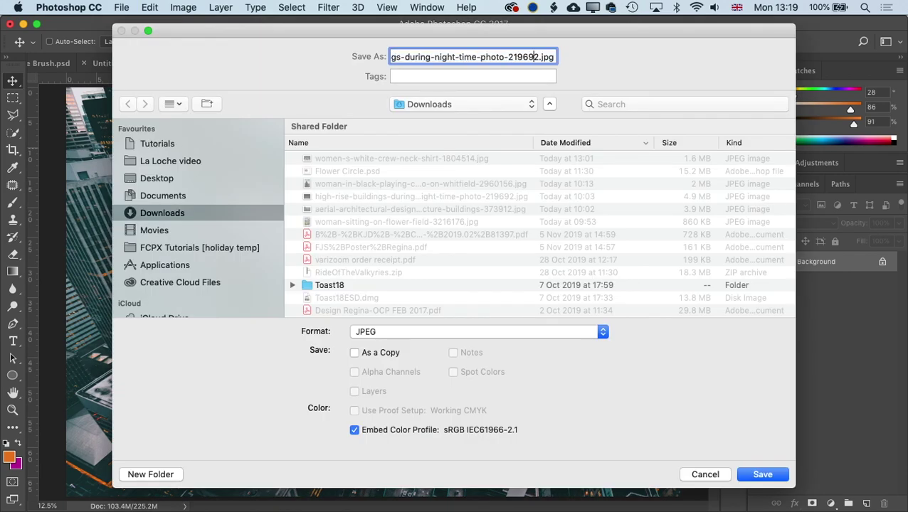
type("-resi")
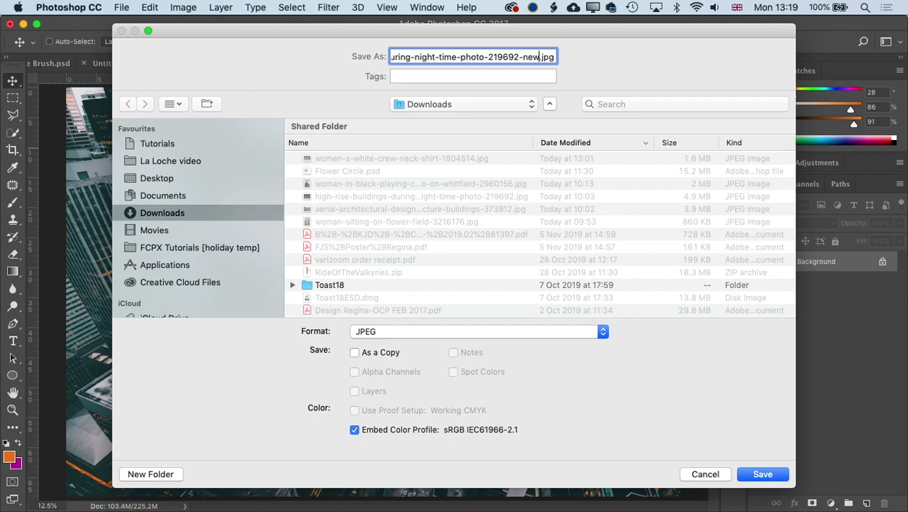
key("Return")
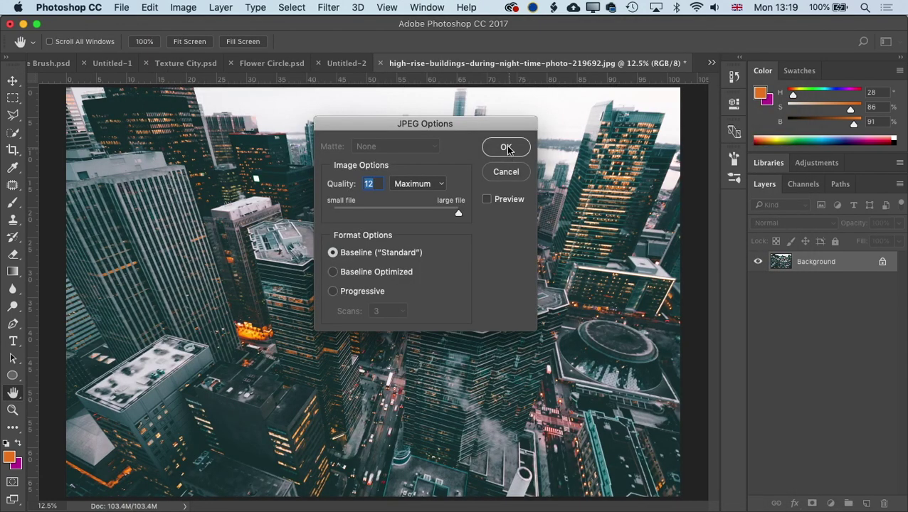
left_click(506, 147)
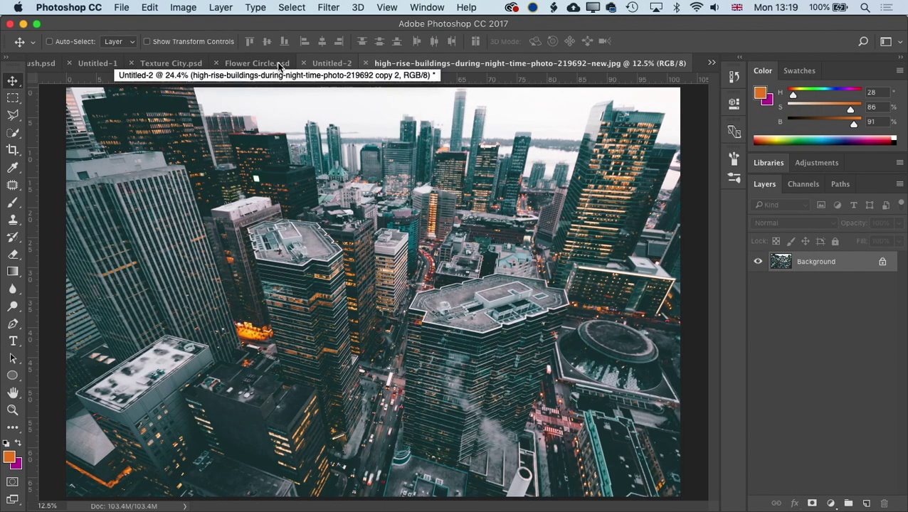
- In Untitled-2, relink the puzzle smart object to the new resized -new.jpg file
left_click(320, 65)
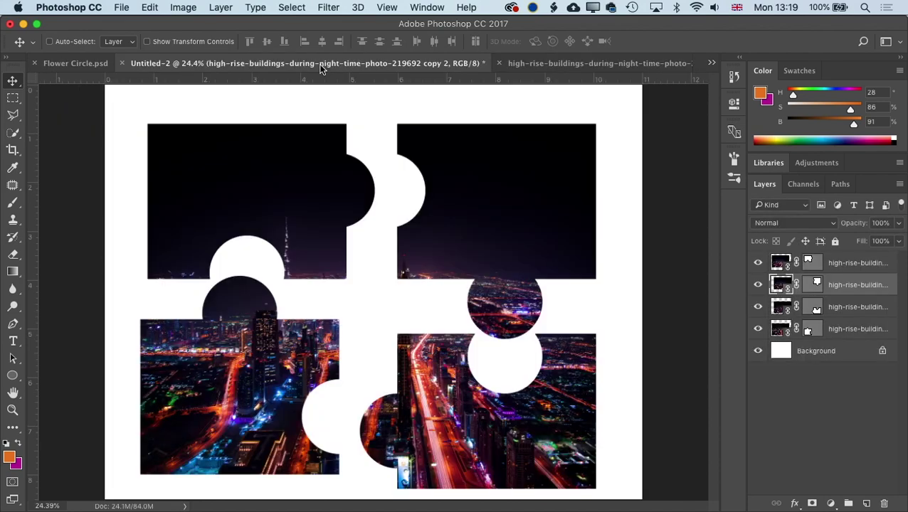
left_click(221, 7)
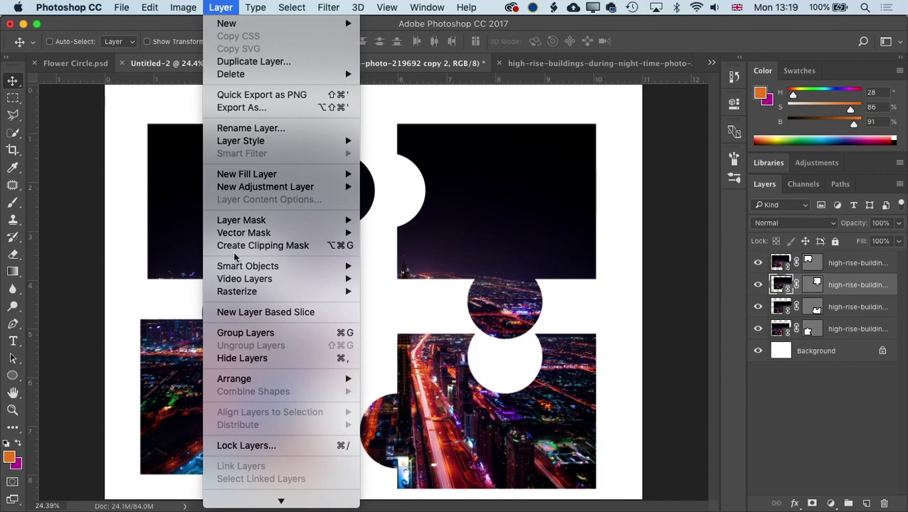
mouse_move(246, 268)
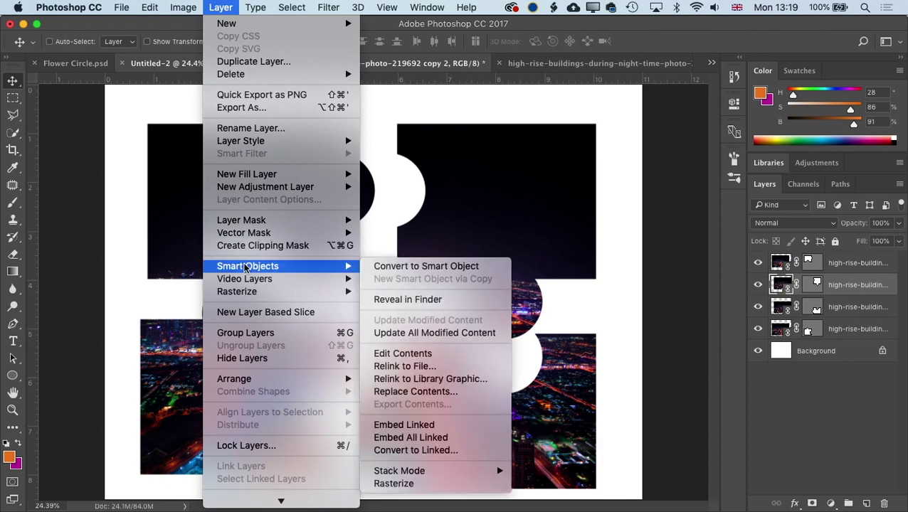
left_click(389, 366)
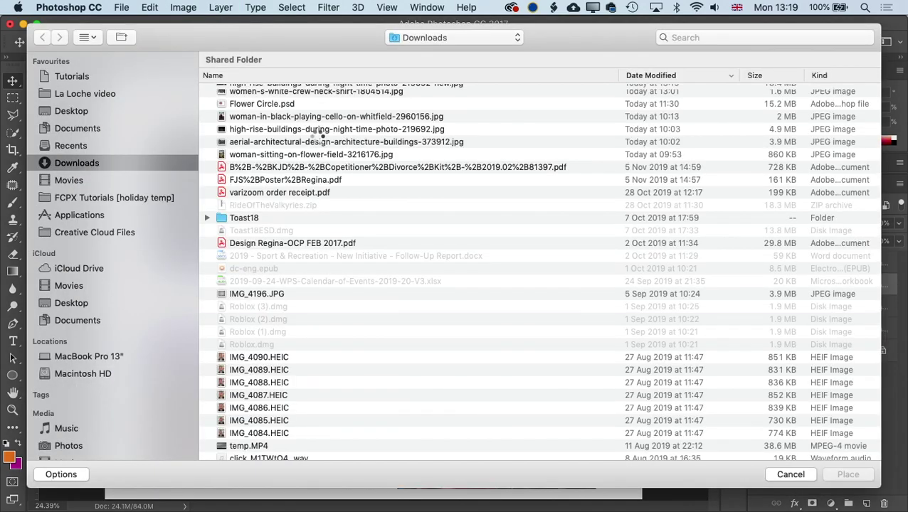
left_click(386, 93)
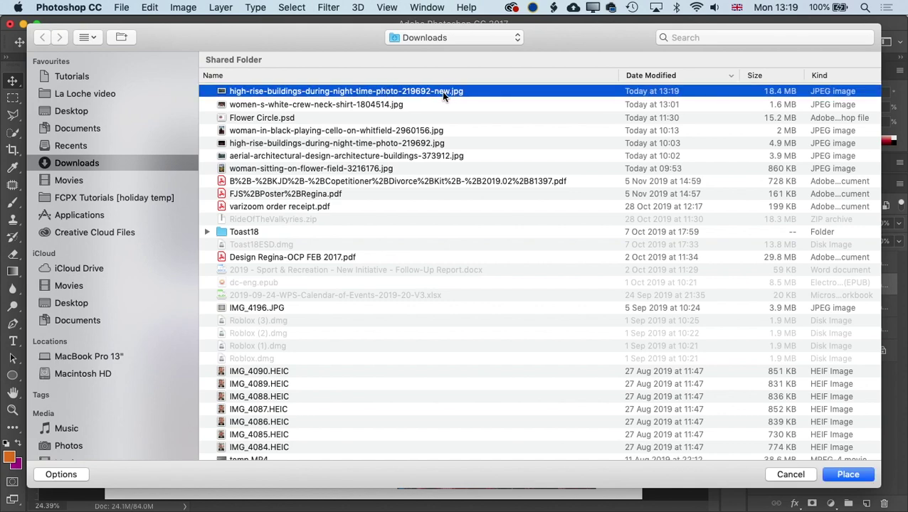
double_click(441, 92)
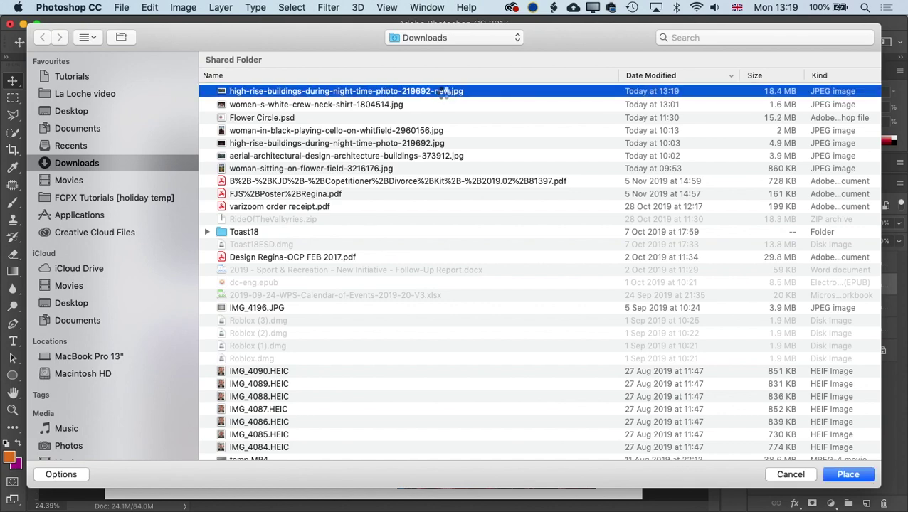